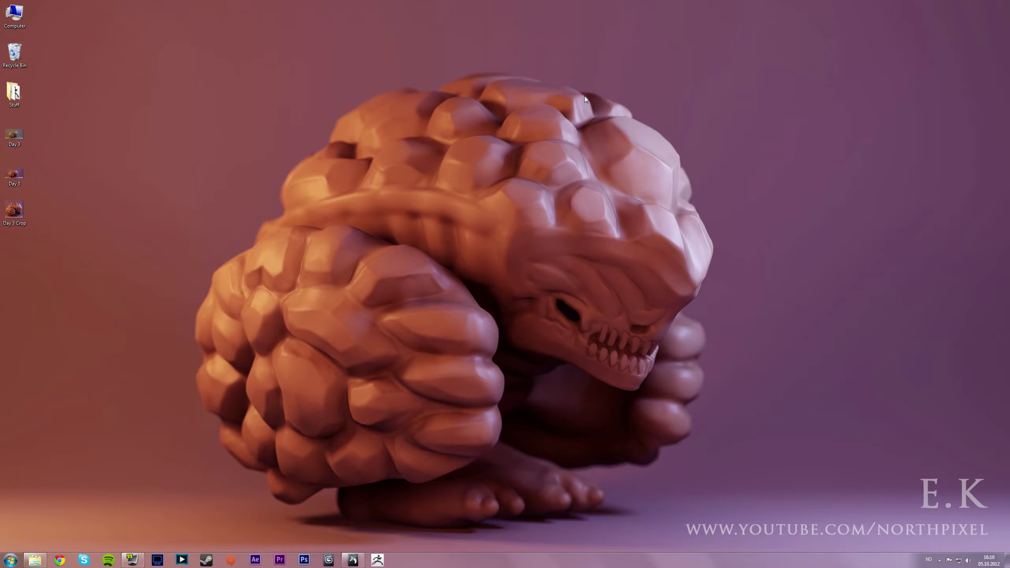
# Step: Restore the Mudbox window and orbit and zoom the orc head round to a left side profile
pyautogui.click(353, 560)
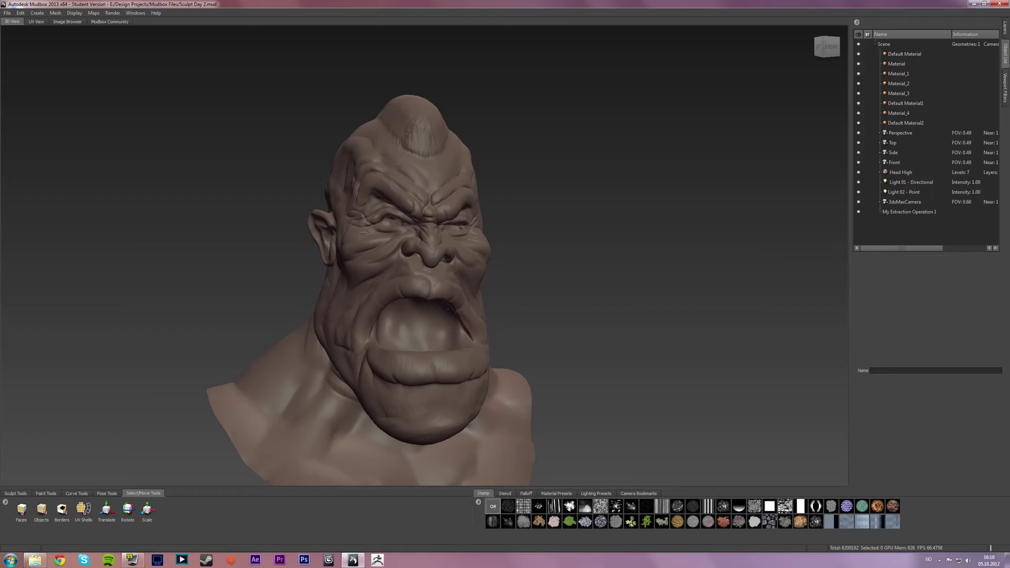
pyautogui.scroll(3, 446, 310)
pyautogui.keyDown('alt'); pyautogui.moveTo(447, 293); pyautogui.dragTo(464, 298); pyautogui.keyUp('alt')
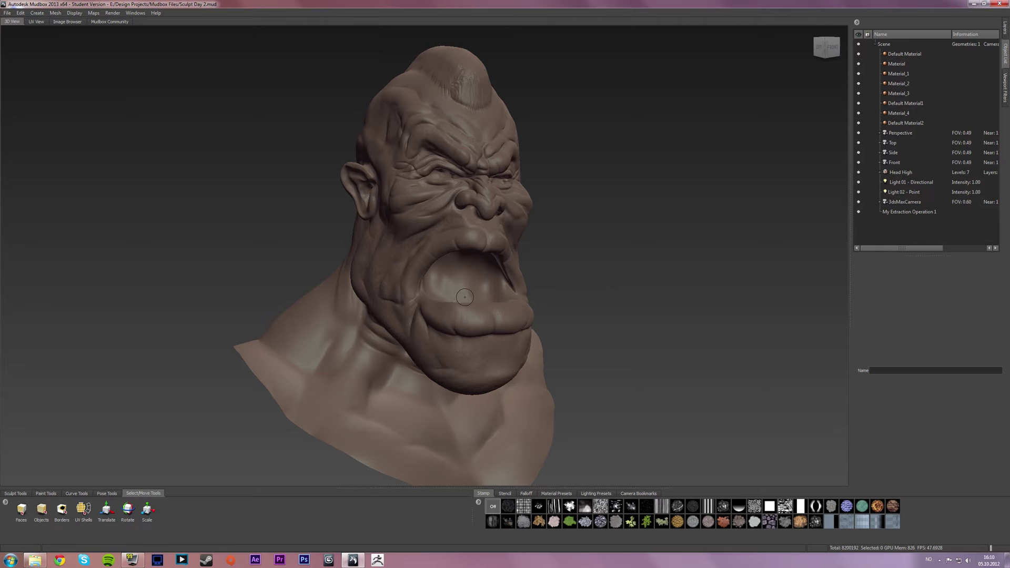
pyautogui.keyDown('alt'); pyautogui.moveTo(425, 242); pyautogui.dragTo(391, 244); pyautogui.keyUp('alt')
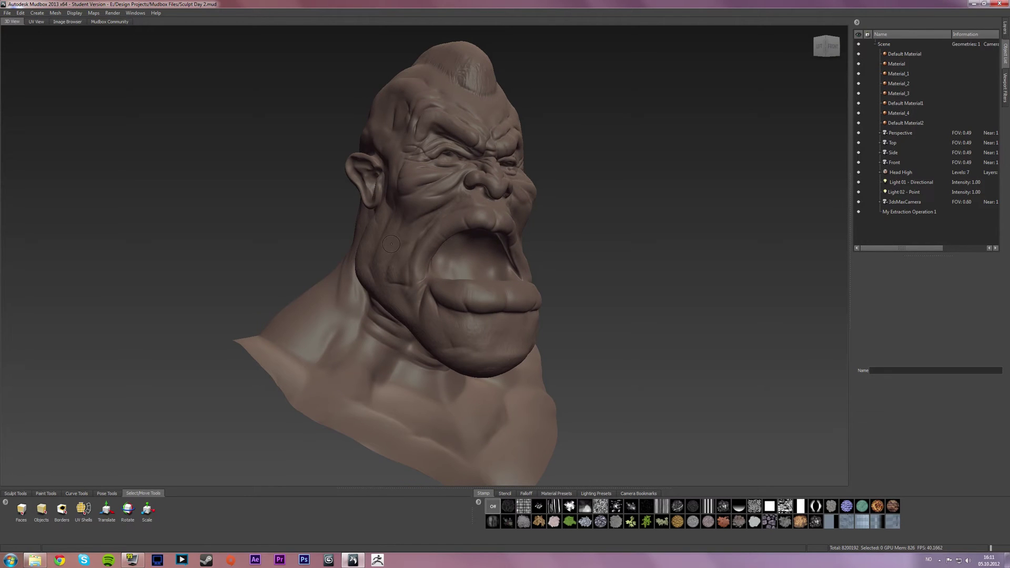
pyautogui.keyDown('alt'); pyautogui.moveTo(391, 244); pyautogui.dragTo(379, 253); pyautogui.keyUp('alt')
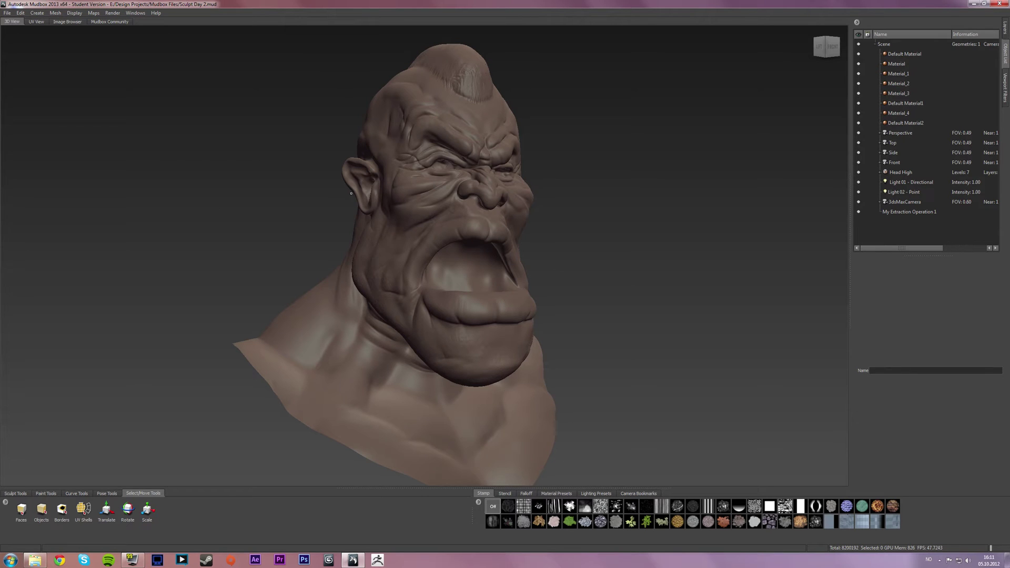
pyautogui.moveTo(351, 193)
pyautogui.keyDown('alt'); pyautogui.mouseDown()
pyautogui.moveTo(217, 249)
pyautogui.moveTo(293, 235)
pyautogui.moveTo(473, 243)
pyautogui.moveTo(276, 467)
pyautogui.mouseUp(); pyautogui.keyUp('alt')
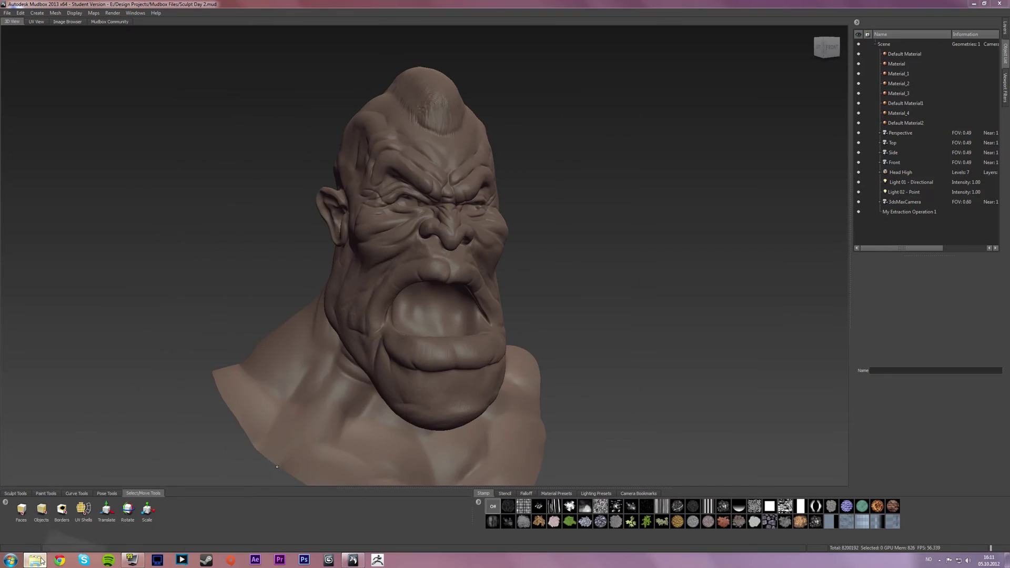
pyautogui.click(41, 561)
pyautogui.click(208, 279)
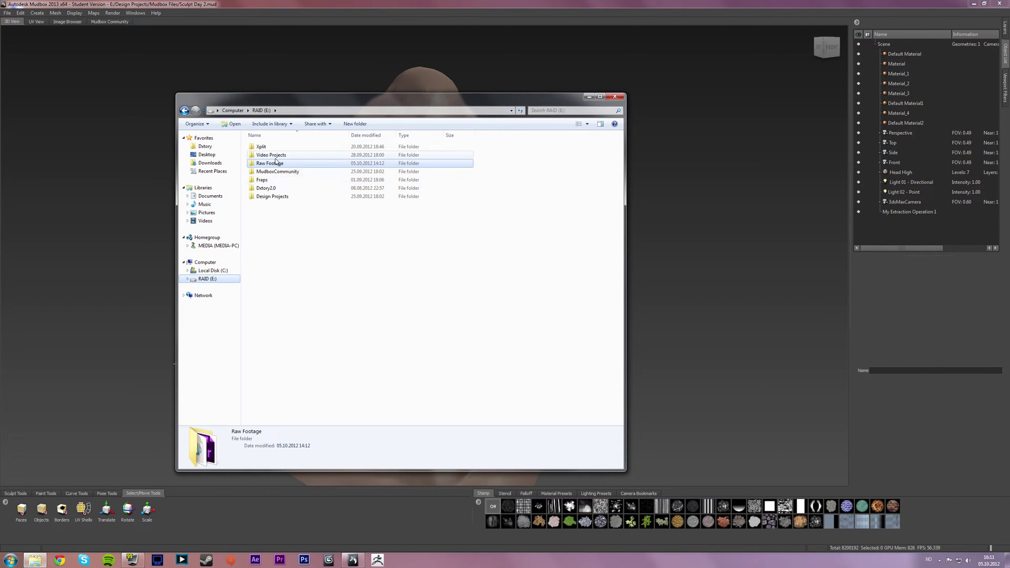
pyautogui.doubleClick(265, 196)
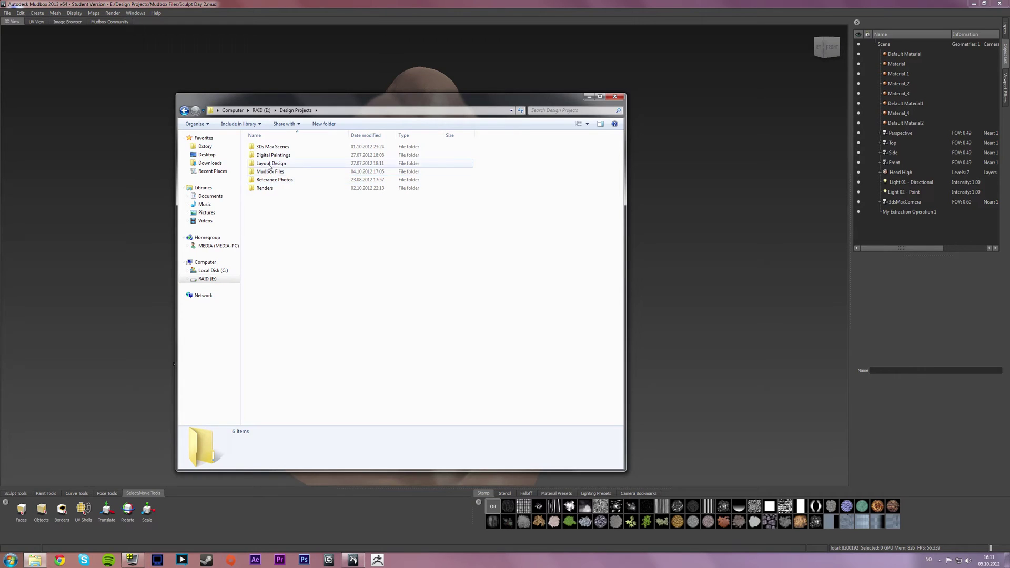
pyautogui.doubleClick(265, 188)
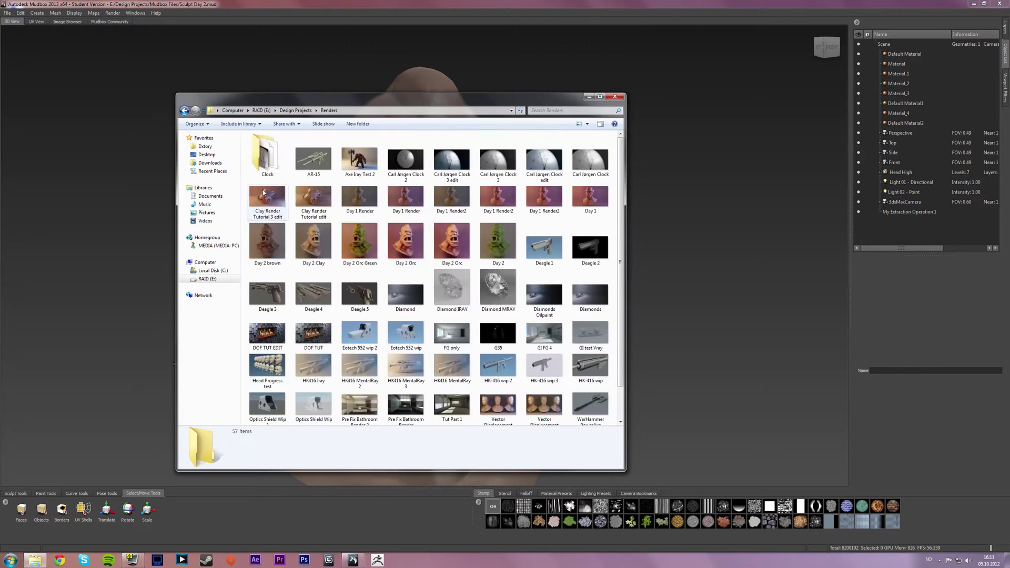
pyautogui.doubleClick(411, 245)
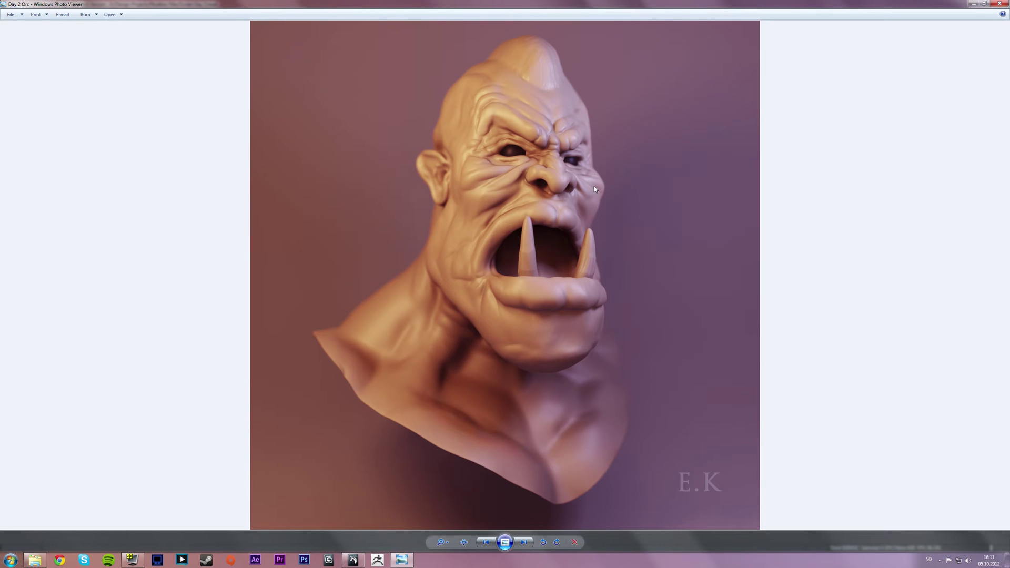
pyautogui.click(1001, 3)
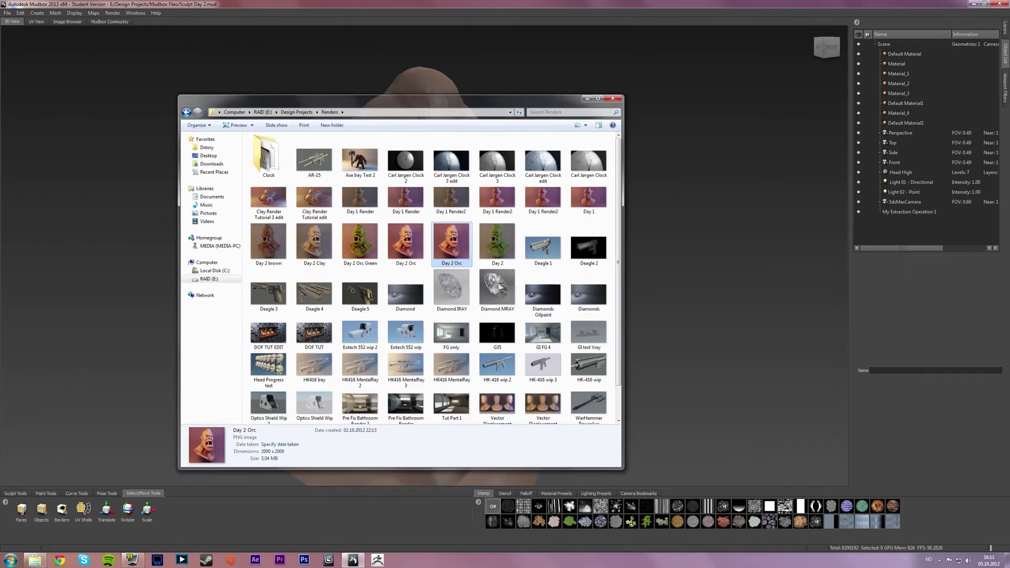
pyautogui.click(615, 96)
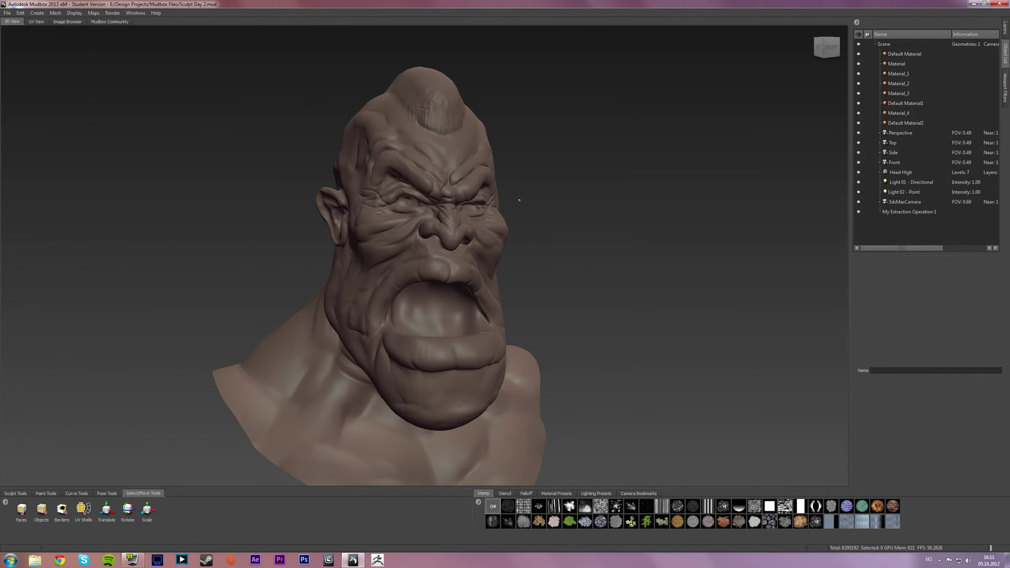
# Step: Select the Head High mesh, step it down to subdivision level 0, then deselect it
pyautogui.click(21, 509)
pyautogui.click(42, 509)
pyautogui.click(364, 272)
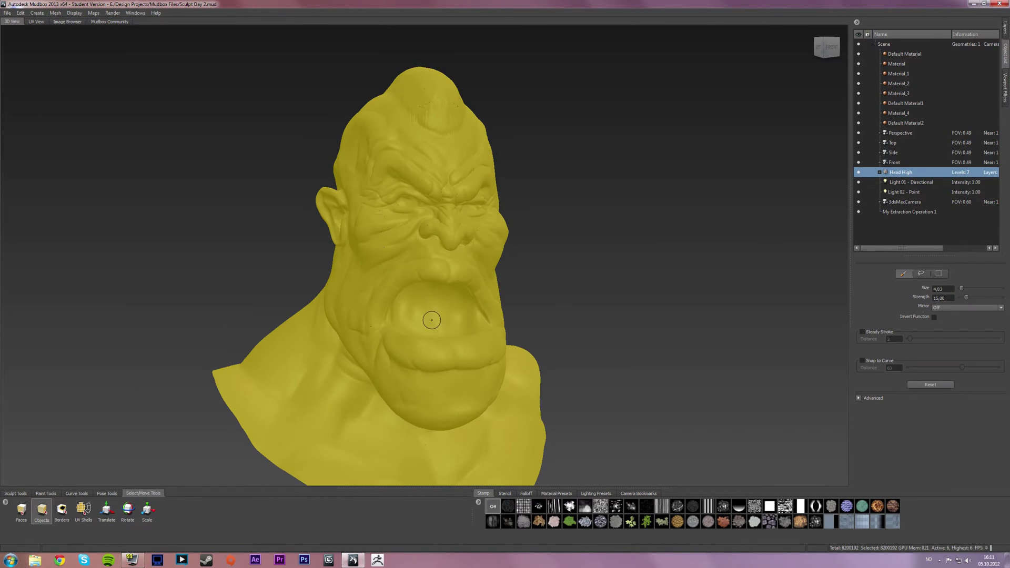
pyautogui.press('pageup')
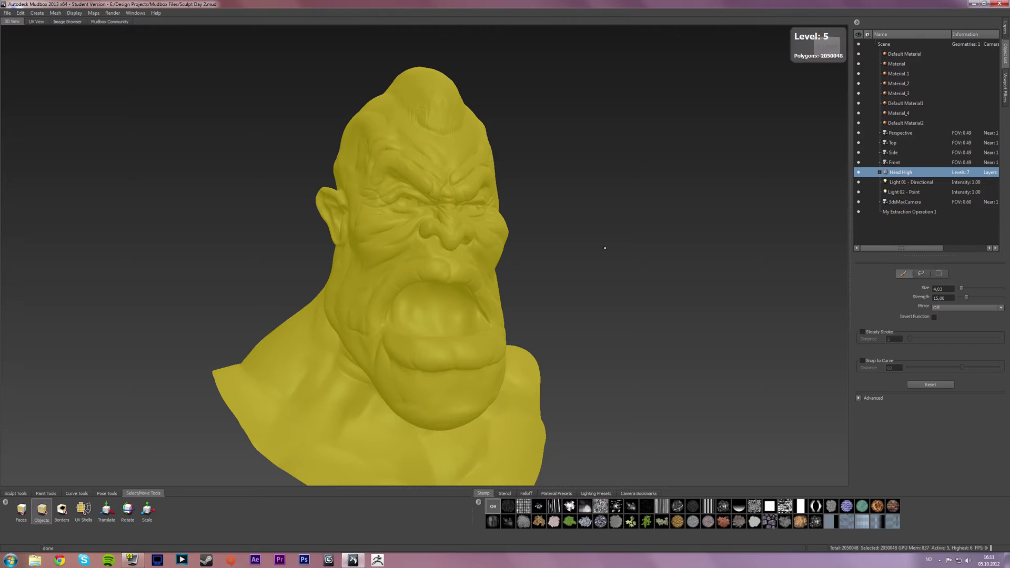
pyautogui.press('pagedown')
pyautogui.press('pagedown')
pyautogui.press('pagedown')
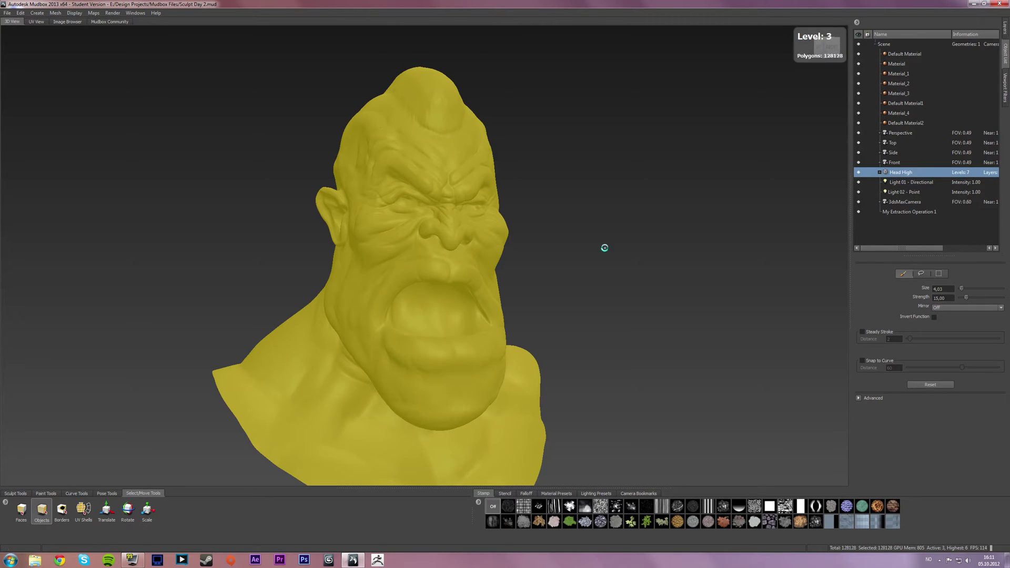
pyautogui.press('pagedown')
pyautogui.press('pagedown')
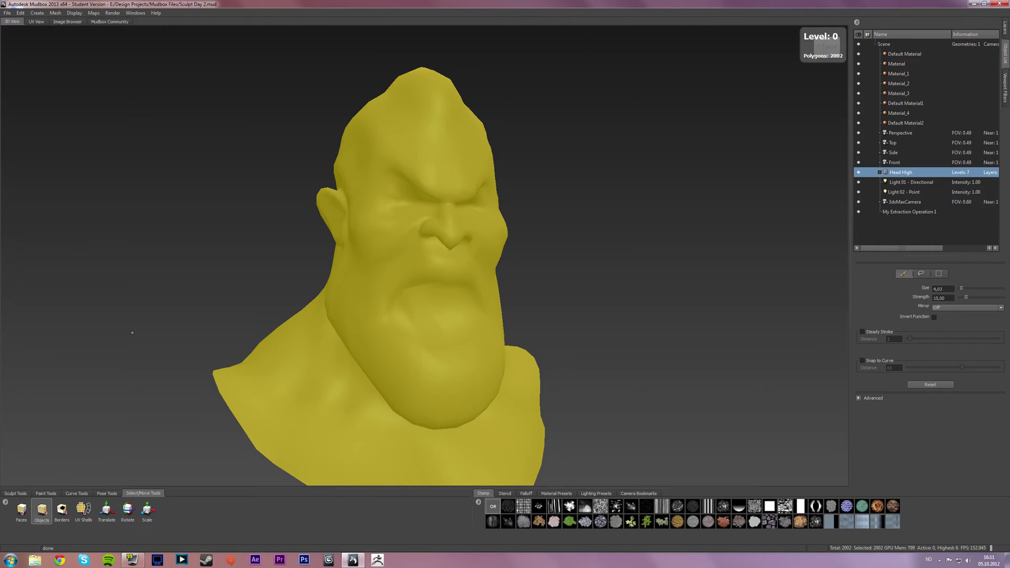
pyautogui.click(293, 300)
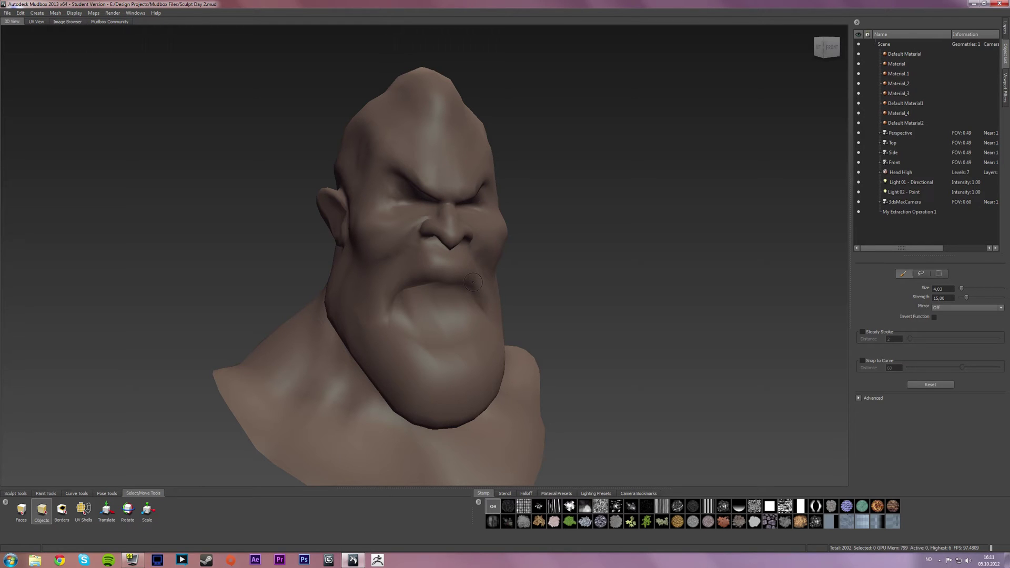
pyautogui.click(36, 22)
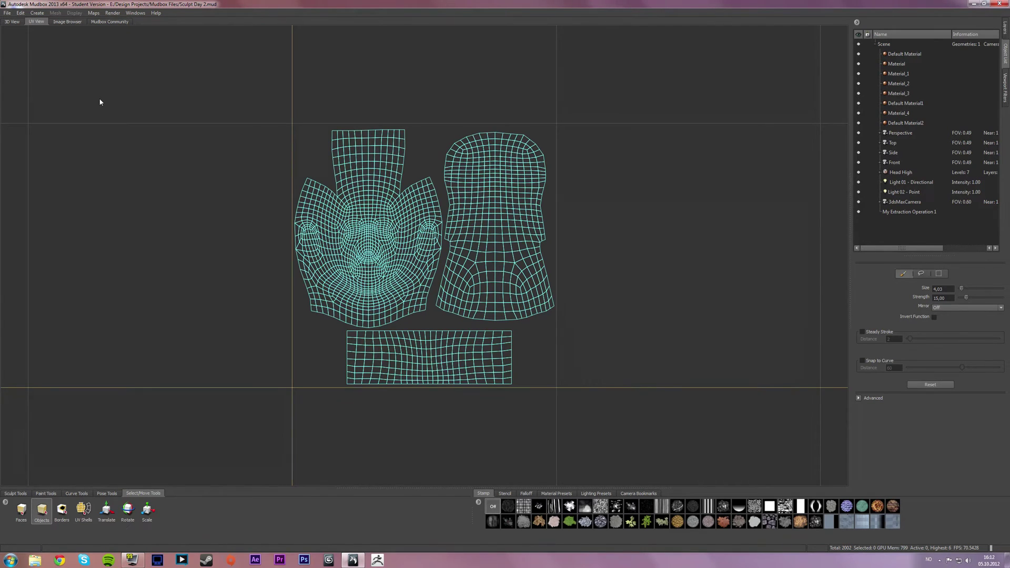
pyautogui.click(13, 21)
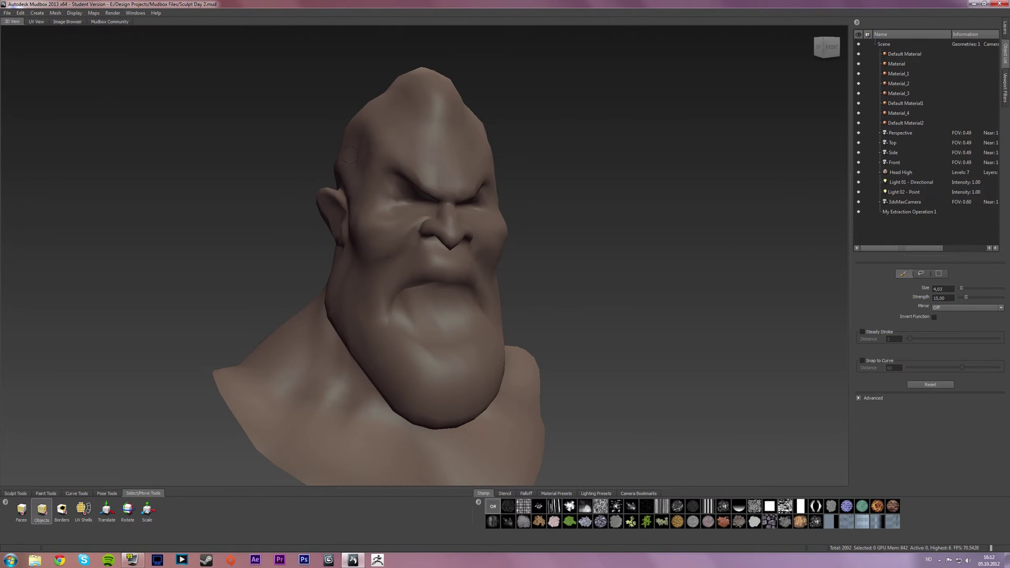
pyautogui.moveTo(369, 274)
pyautogui.keyDown('alt'); pyautogui.mouseDown()
pyautogui.moveTo(392, 263)
pyautogui.moveTo(365, 255)
pyautogui.mouseUp(); pyautogui.keyUp('alt')
pyautogui.scroll(2, 356, 256)
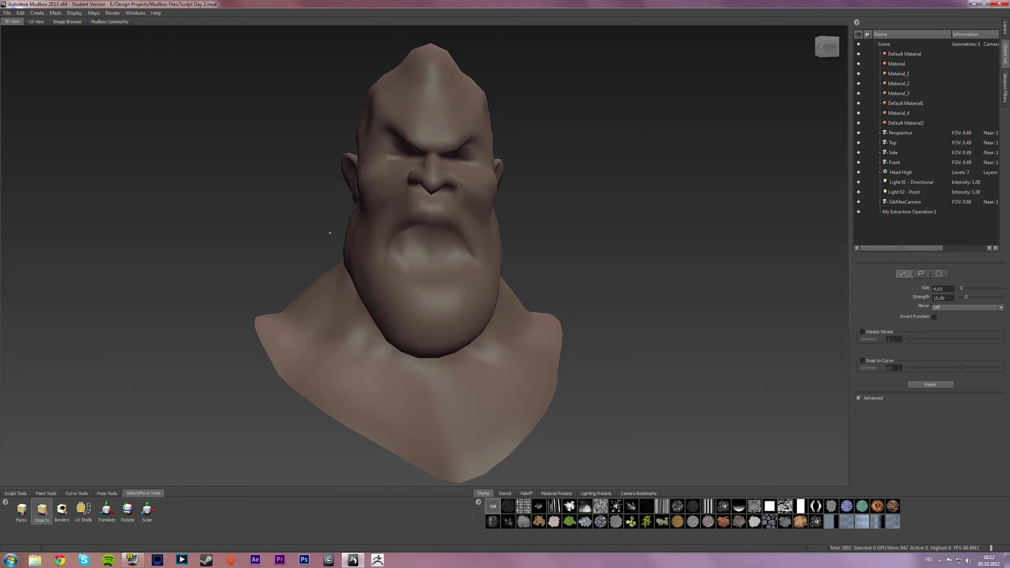
# Step: Select the head mesh and use Send Selected as New Scene to send it to 3ds Max
pyautogui.click(372, 258)
pyautogui.click(197, 293)
pyautogui.keyDown('alt'); pyautogui.moveTo(363, 284); pyautogui.dragTo(373, 280); pyautogui.keyUp('alt')
pyautogui.click(373, 279)
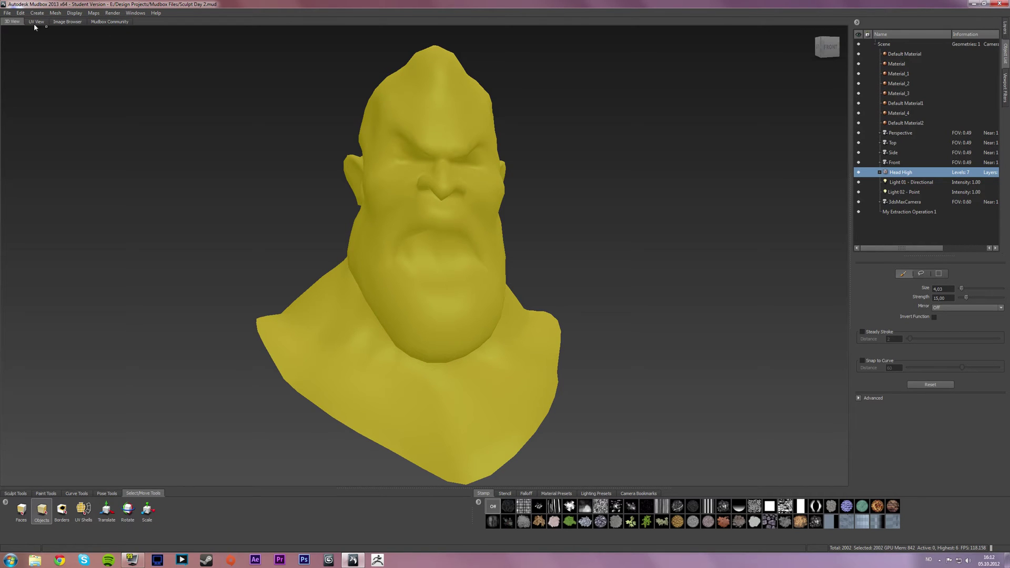
pyautogui.click(7, 12)
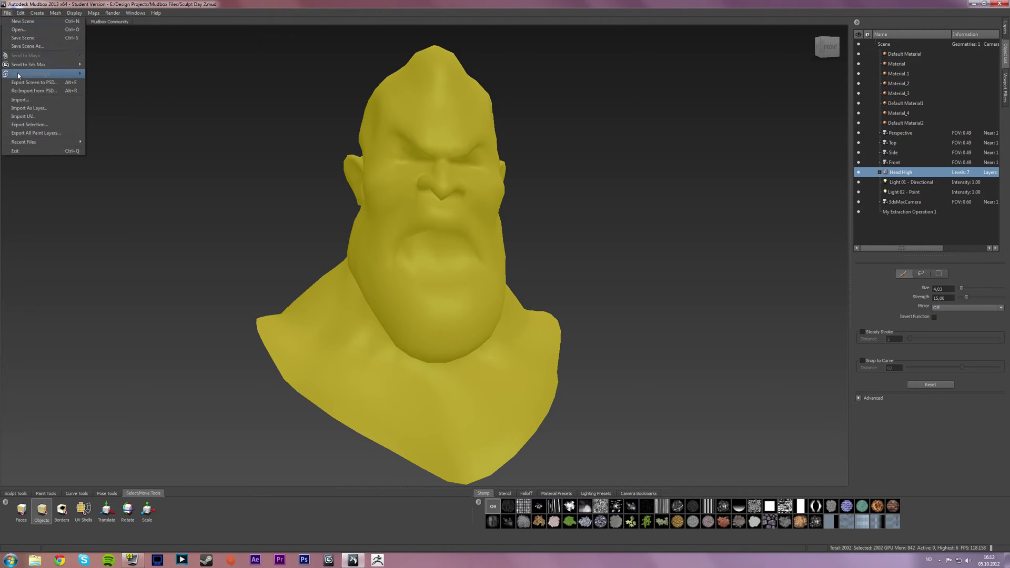
pyautogui.moveTo(32, 64)
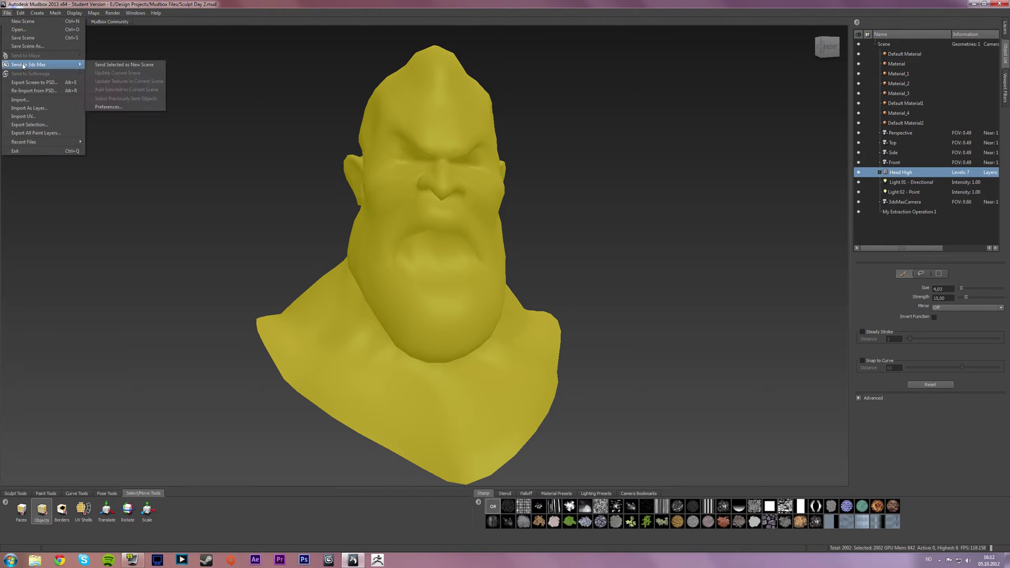
pyautogui.click(124, 65)
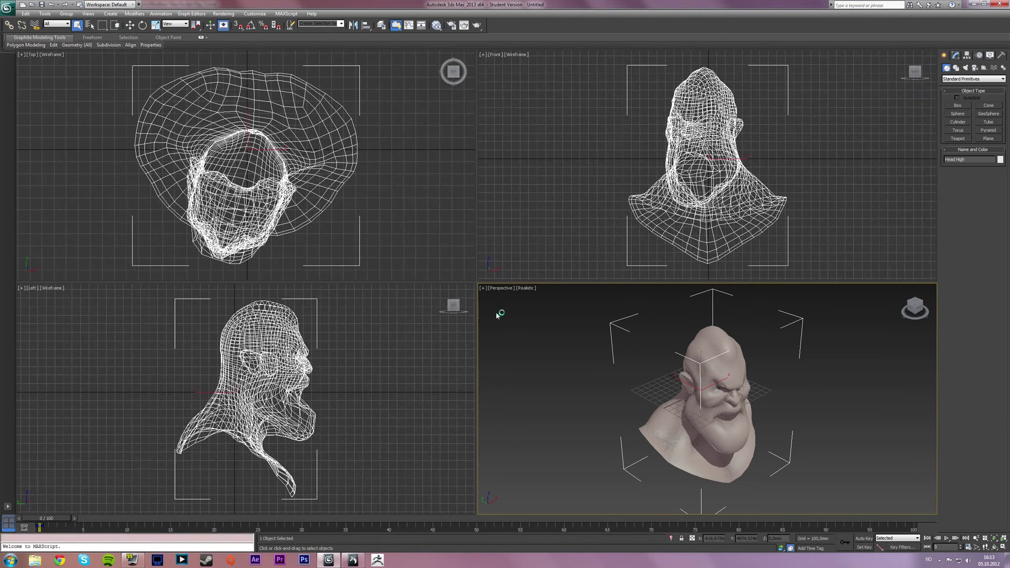
# Step: In 3ds Max, orbit to face the head, select Head High, and send it back with Add to Current Scene
pyautogui.keyDown('alt'); pyautogui.moveTo(591, 401); pyautogui.dragTo(566, 383, button='middle'); pyautogui.keyUp('alt')
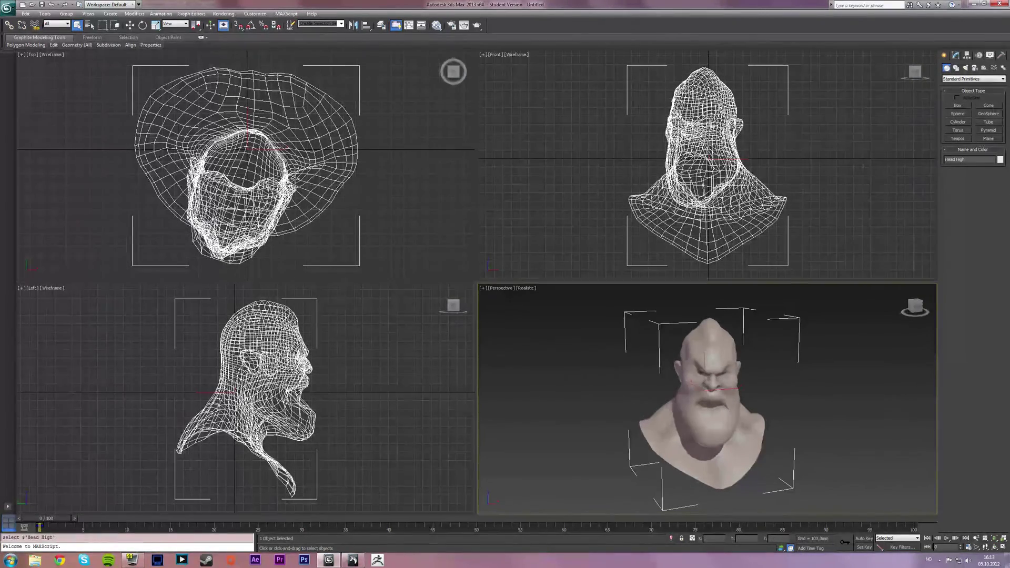
pyautogui.keyDown('alt'); pyautogui.moveTo(680, 403); pyautogui.dragTo(659, 390, button='middle'); pyautogui.keyUp('alt')
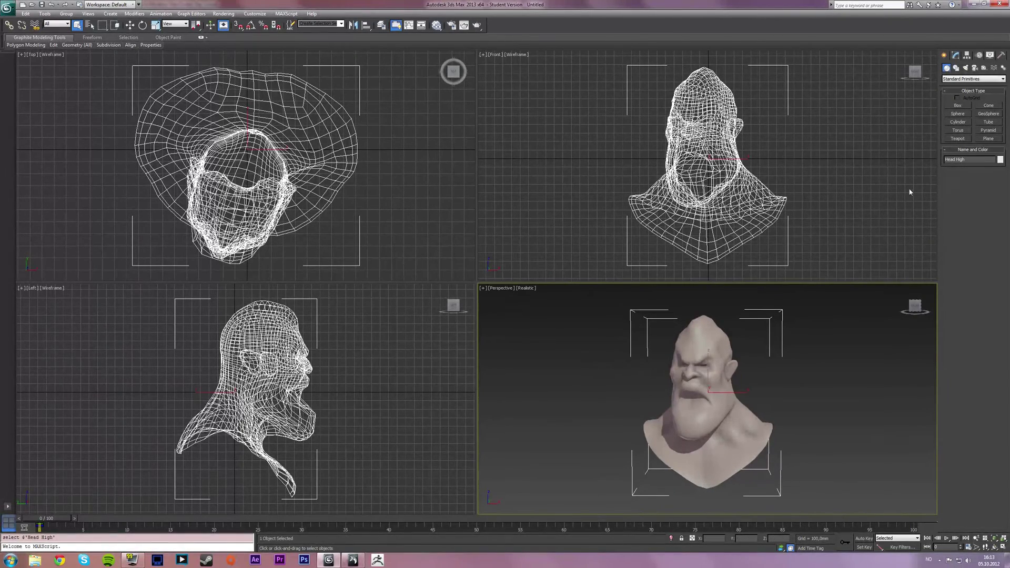
pyautogui.keyDown('alt'); pyautogui.moveTo(713, 361); pyautogui.dragTo(700, 365, button='middle'); pyautogui.keyUp('alt')
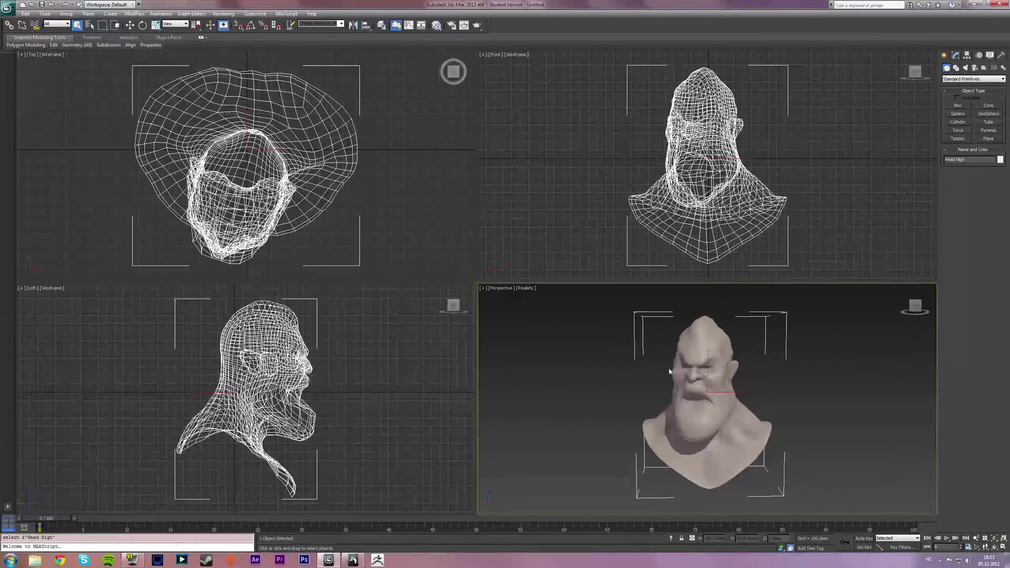
pyautogui.press('j')
pyautogui.keyDown('alt'); pyautogui.moveTo(567, 376); pyautogui.dragTo(586, 379, button='middle'); pyautogui.keyUp('alt')
pyautogui.moveTo(563, 361); pyautogui.dragTo(682, 420)
pyautogui.click(12, 11)
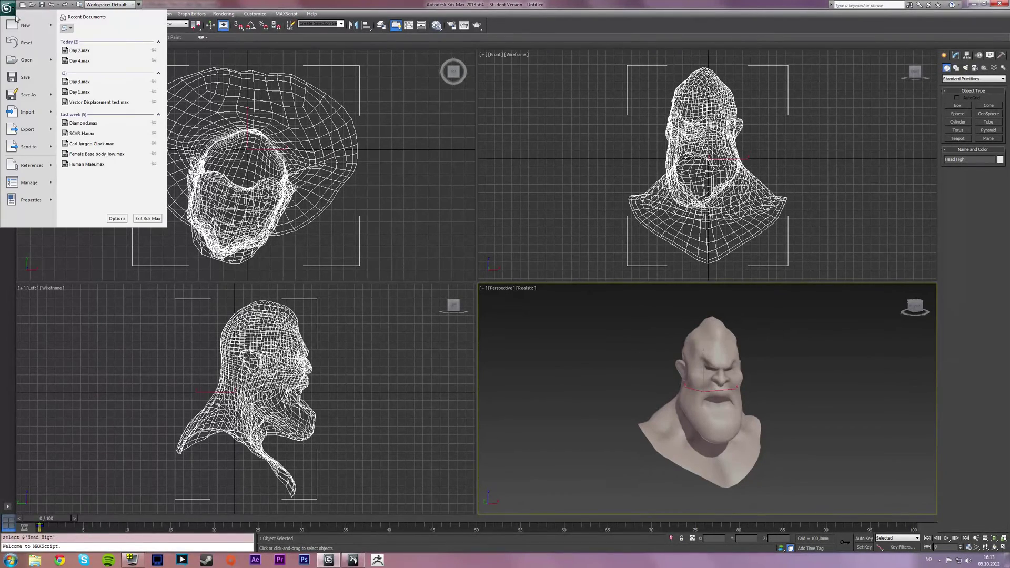
pyautogui.moveTo(32, 146)
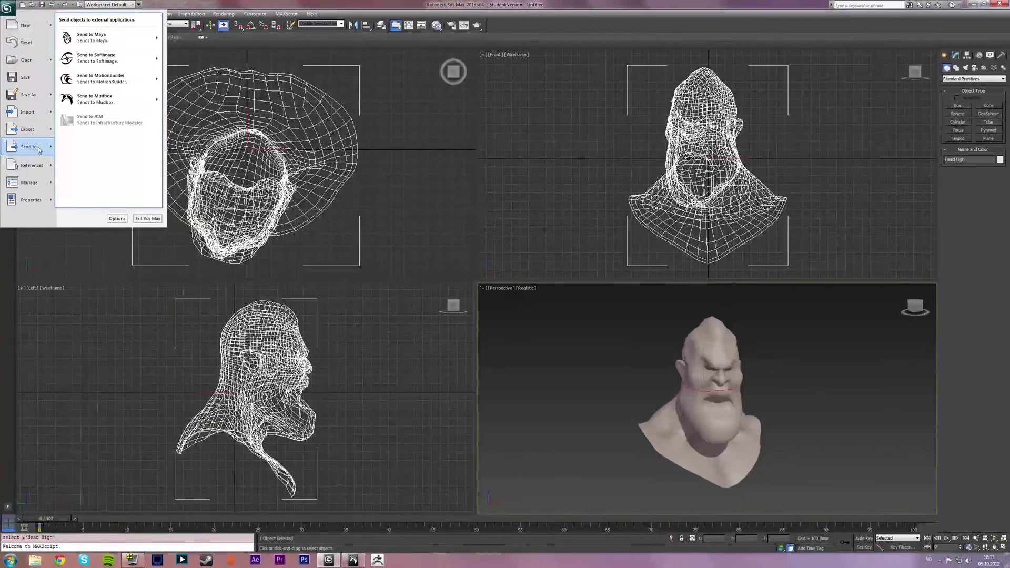
pyautogui.moveTo(150, 104)
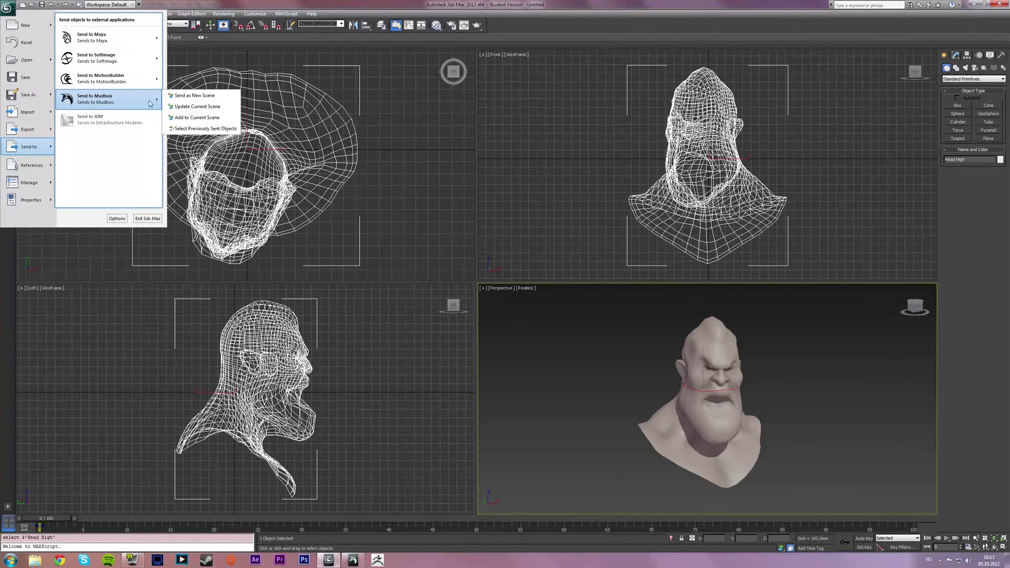
pyautogui.click(201, 119)
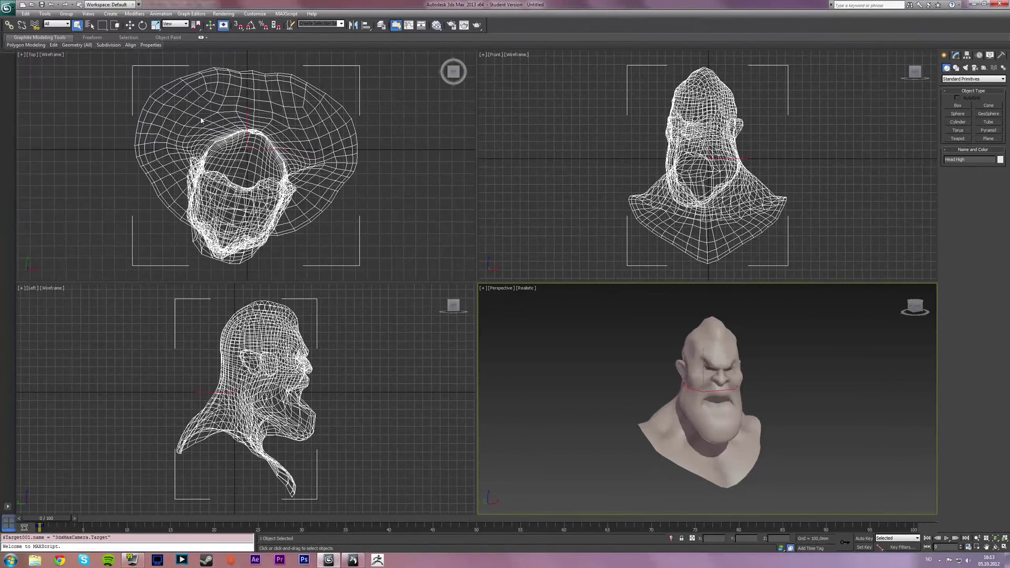
# Step: Back in Mudbox, rename Head High1 in the Object List to 'Head low'
pyautogui.click(358, 561)
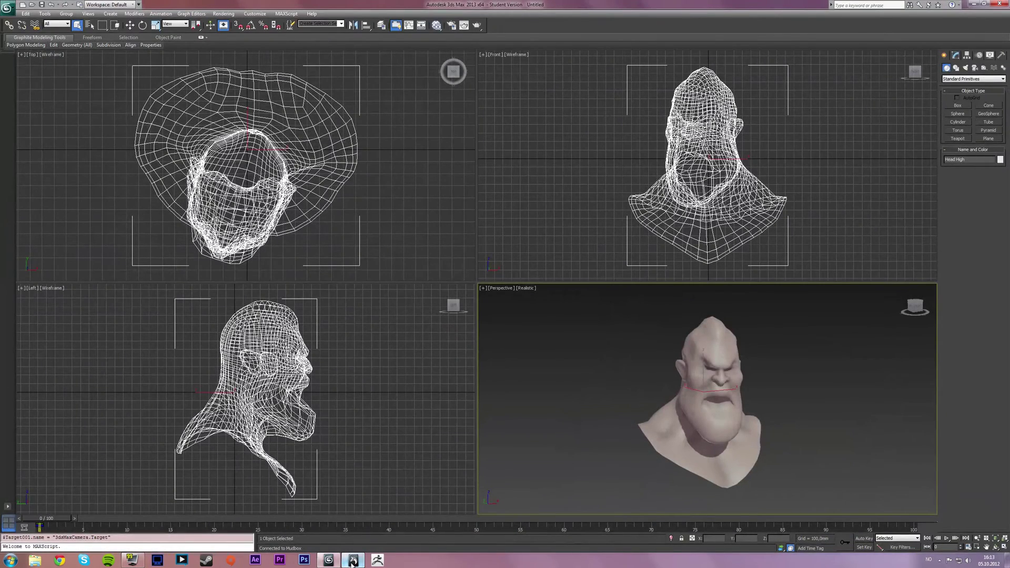
pyautogui.click(354, 561)
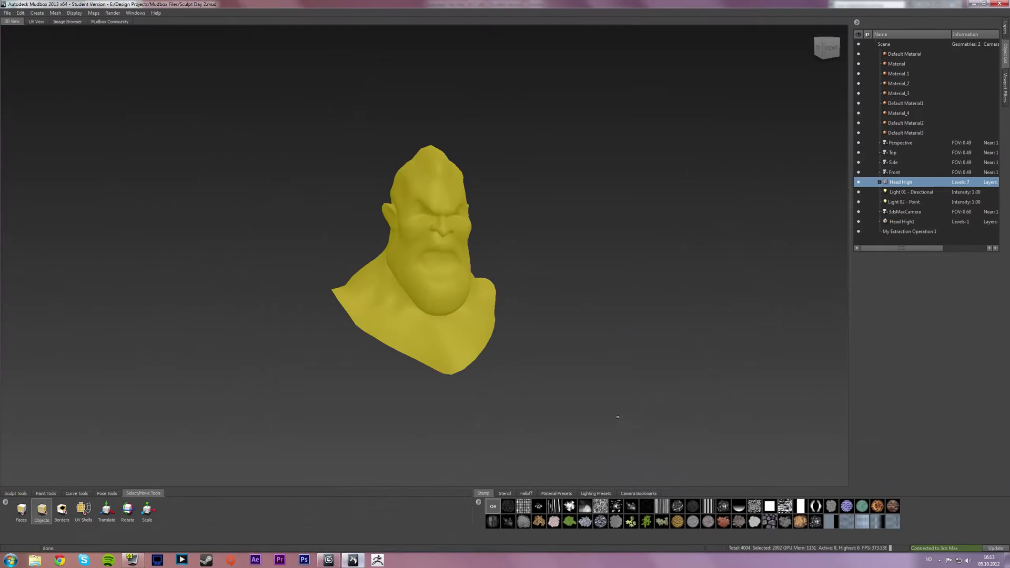
pyautogui.click(902, 222)
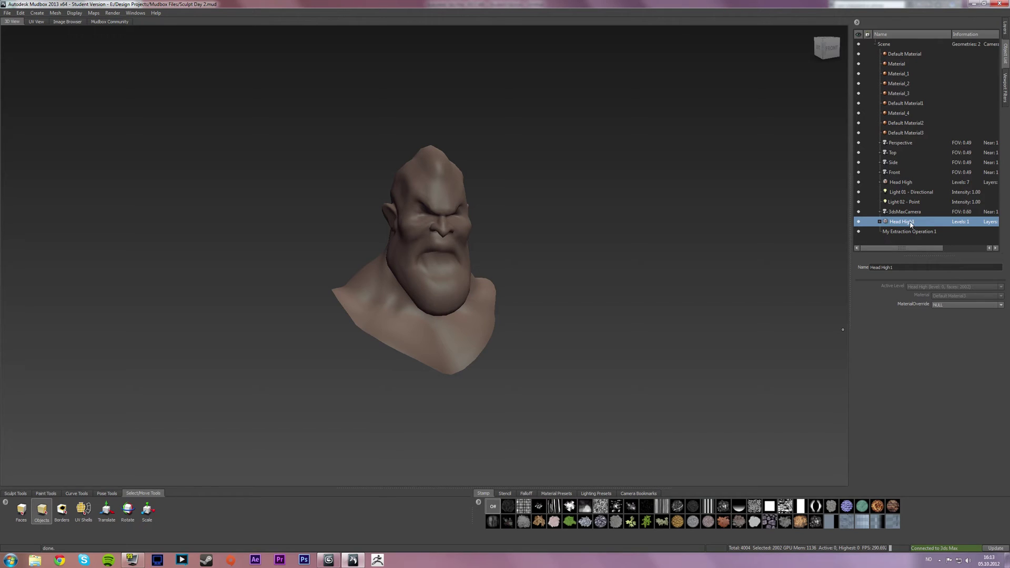
pyautogui.rightClick(911, 224)
pyautogui.click(935, 252)
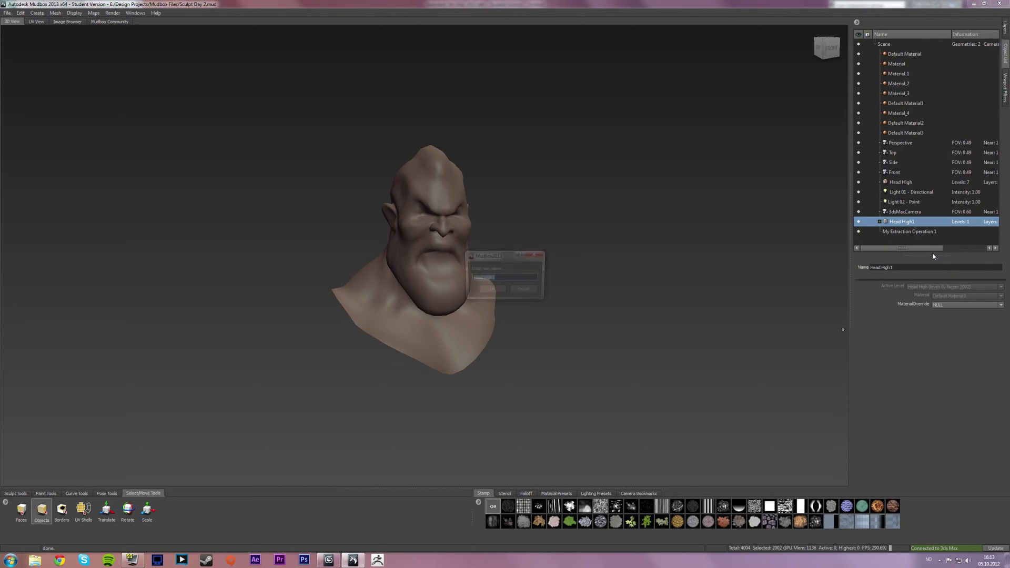
pyautogui.write('H')
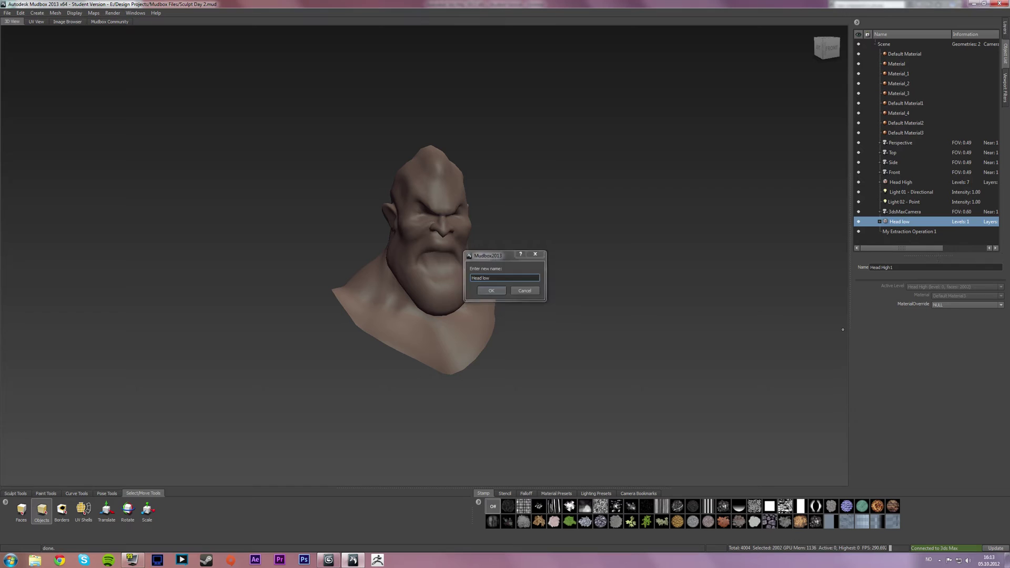
pyautogui.press('Return')
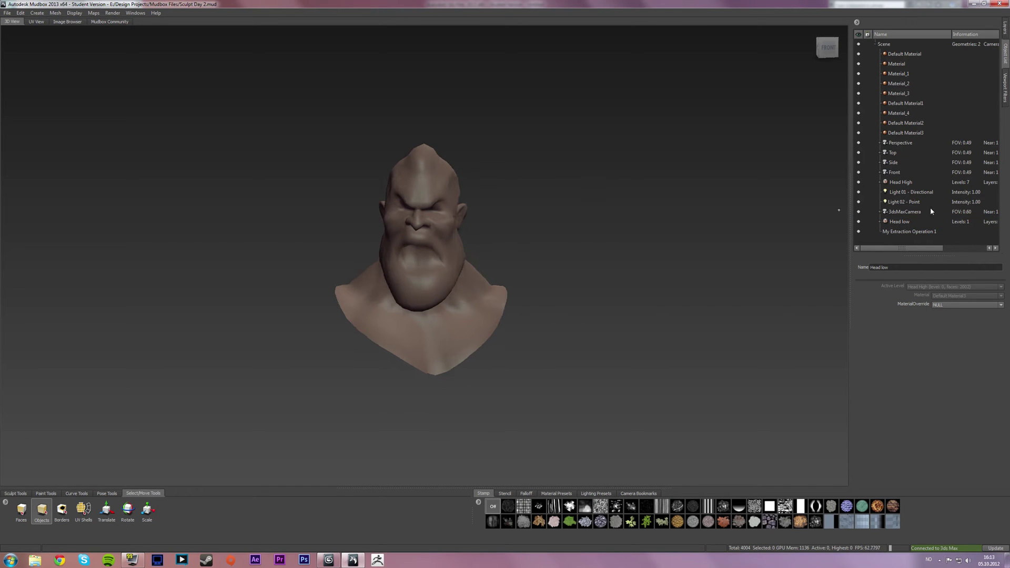
pyautogui.click(901, 222)
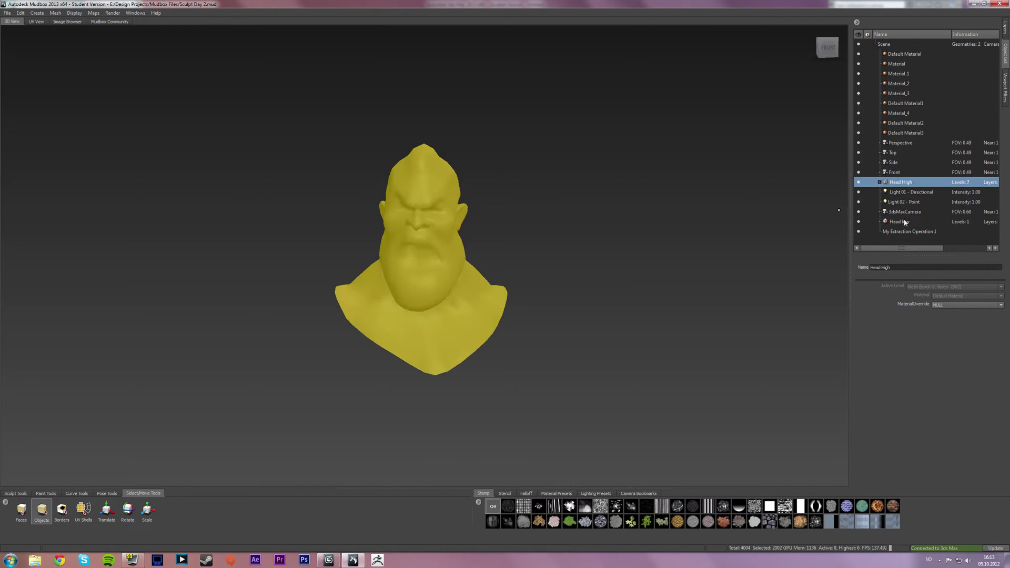
# Step: Select Head High, raise it to subdivision level 4, and orbit to its left side
pyautogui.click(908, 181)
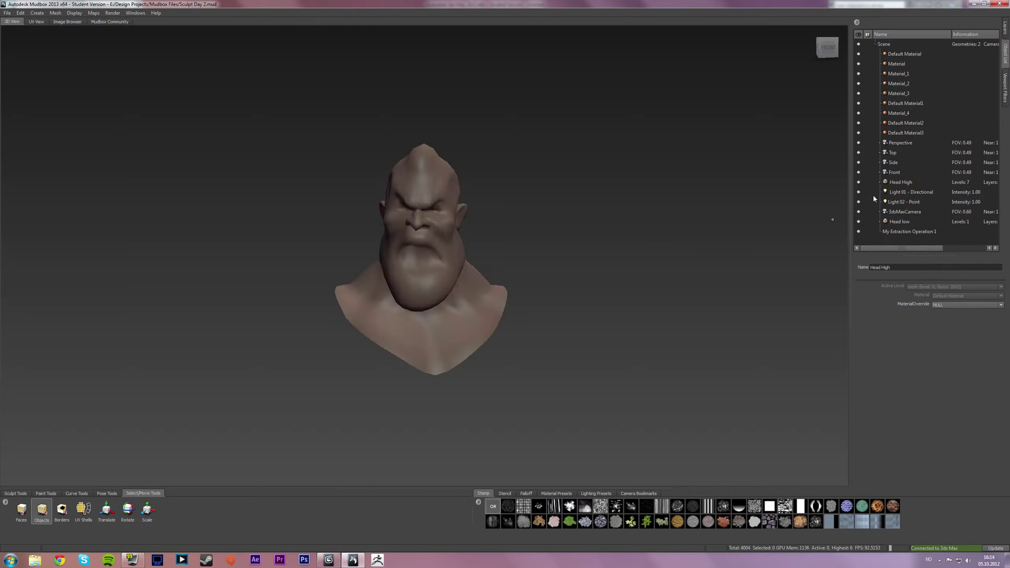
pyautogui.click(859, 182)
pyautogui.click(882, 183)
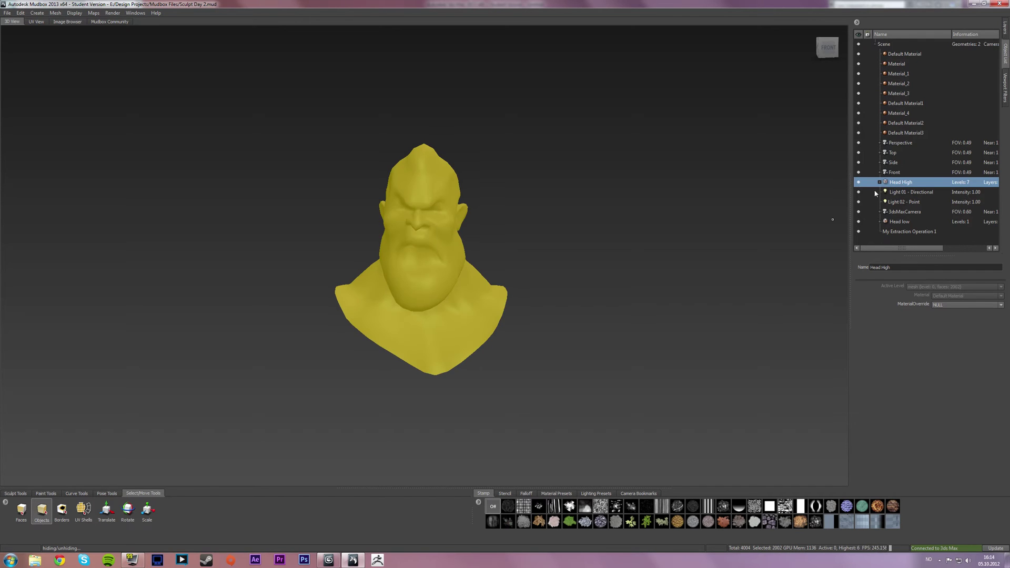
pyautogui.press('pageup')
pyautogui.press('pageup')
pyautogui.press('pageup')
pyautogui.press('pageup')
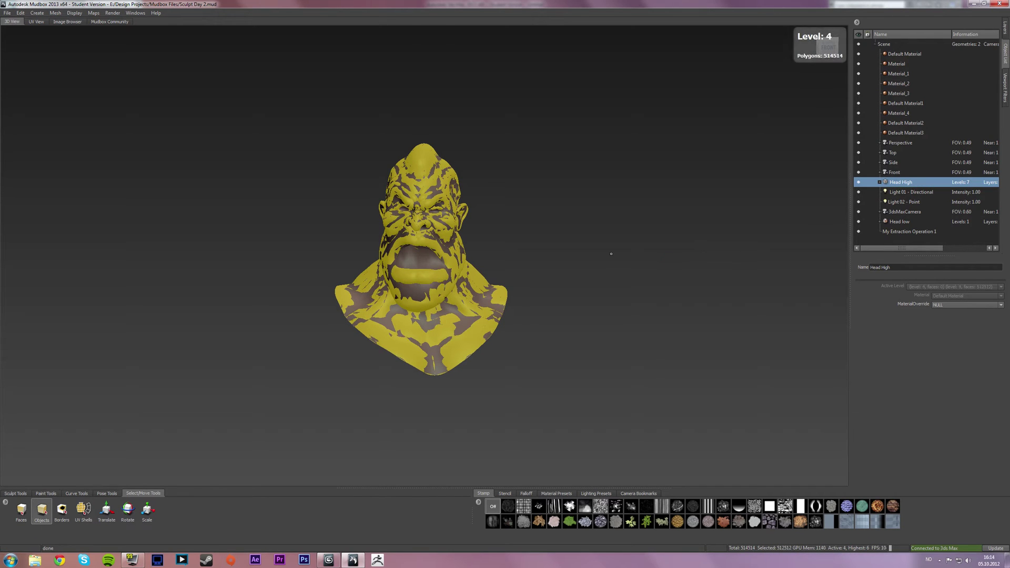
pyautogui.click(611, 254)
pyautogui.scroll(5, 544, 273)
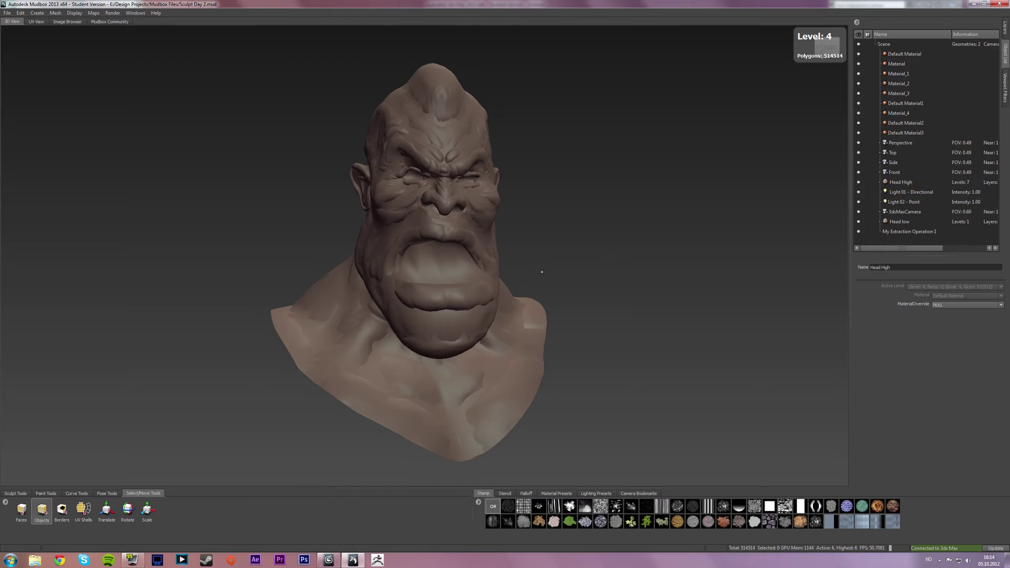
pyautogui.keyDown('alt'); pyautogui.moveTo(542, 272); pyautogui.dragTo(542, 242); pyautogui.keyUp('alt')
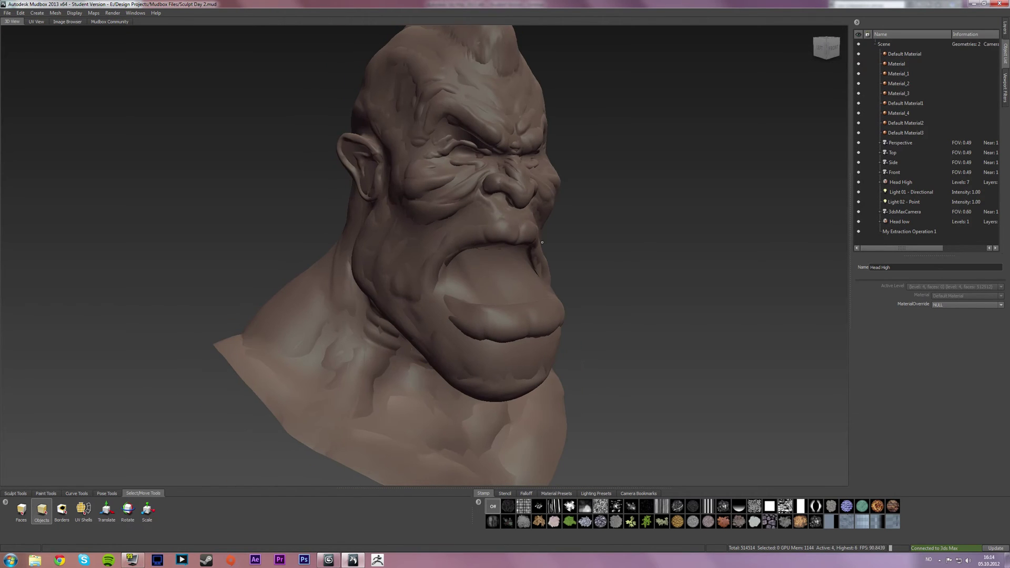
# Step: Toggle the Head low and Head High visibility eyes to compare the sculpt against the base mesh
pyautogui.click(859, 222)
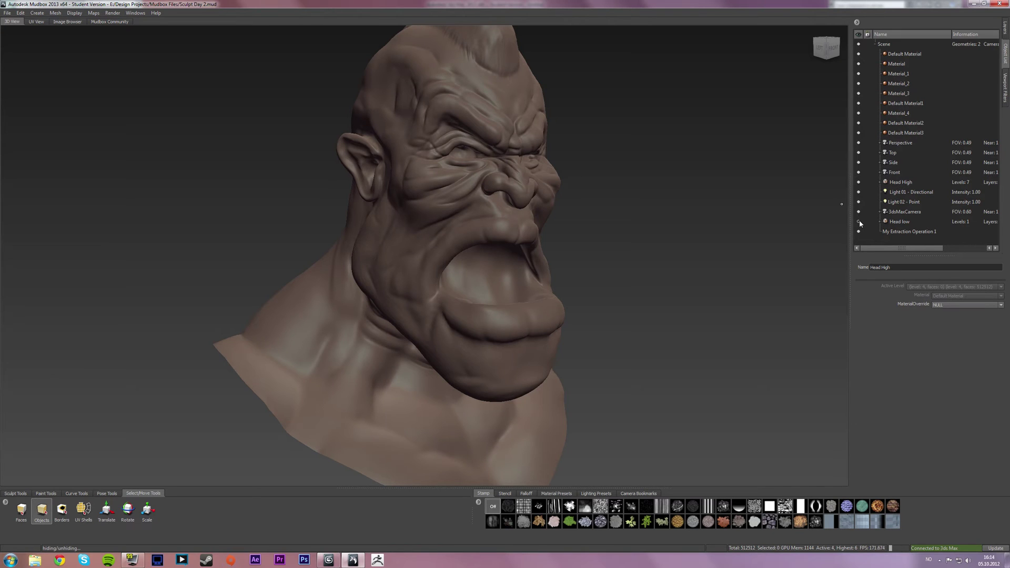
pyautogui.click(859, 221)
pyautogui.click(859, 182)
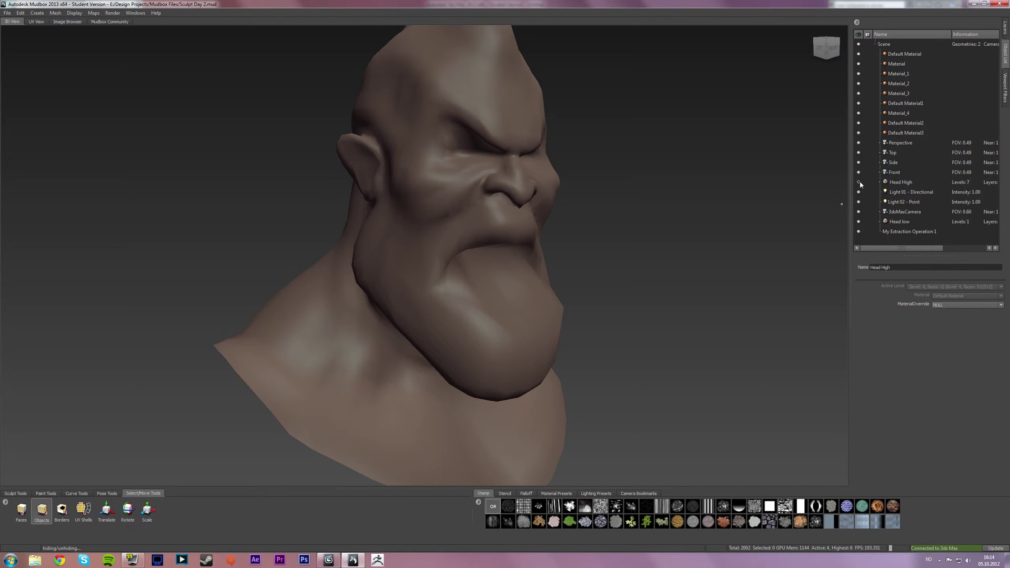
pyautogui.click(860, 182)
pyautogui.click(858, 222)
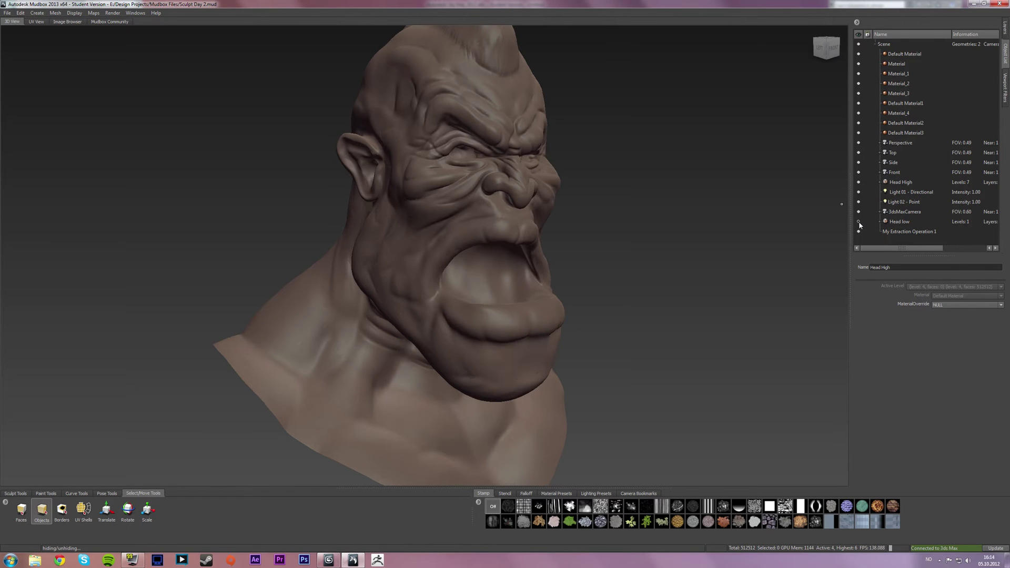
pyautogui.click(860, 222)
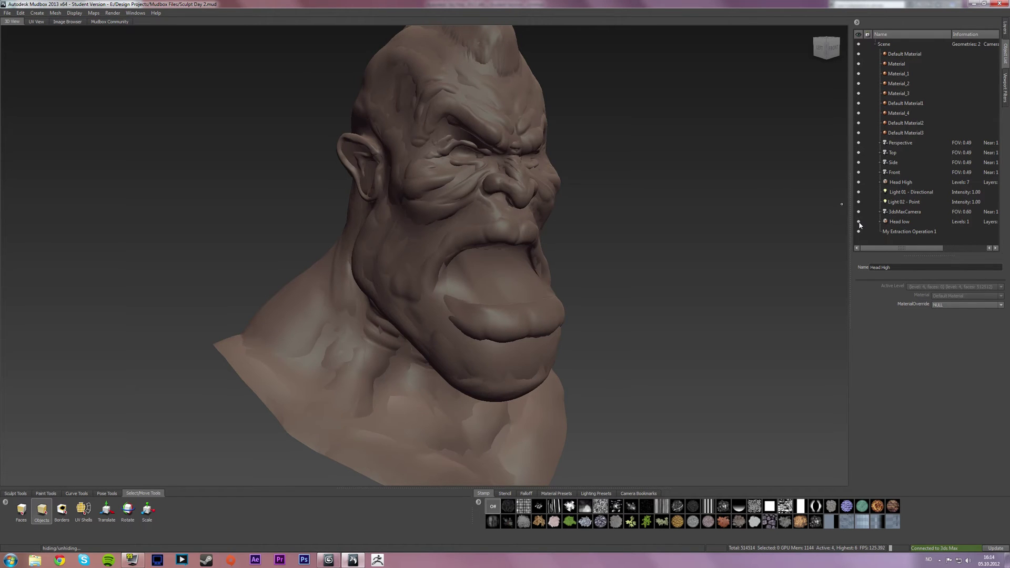
# Step: Open My Extraction Operation 1 from Maps > Extract Texture Maps, moving it aside and making it taller
pyautogui.click(94, 13)
pyautogui.moveTo(98, 22)
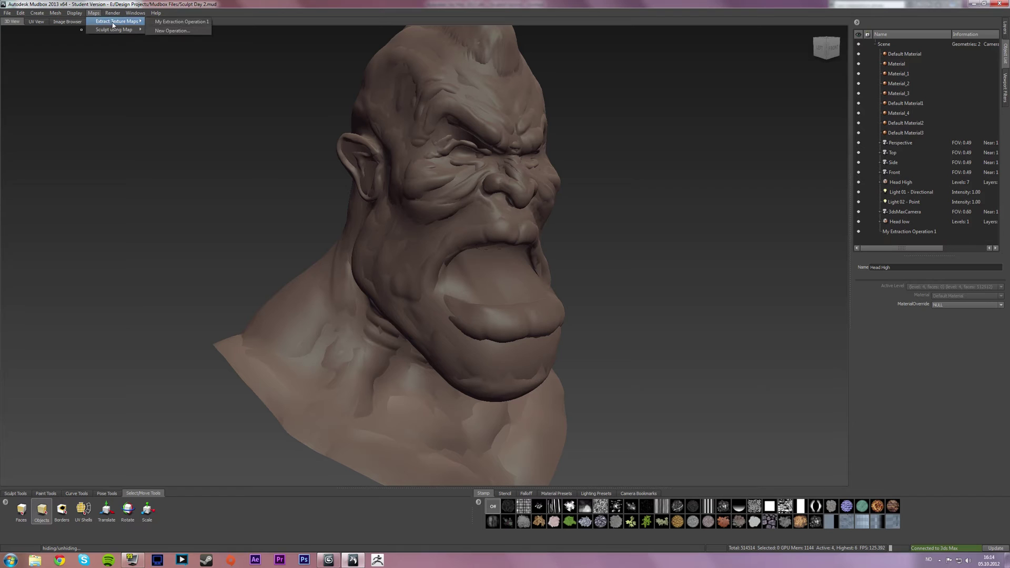
pyautogui.click(171, 22)
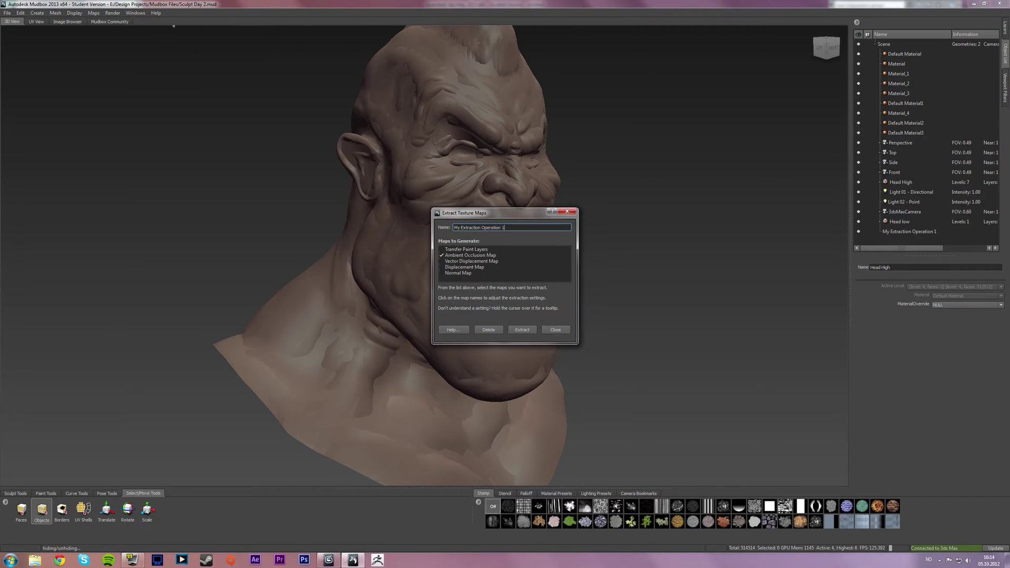
pyautogui.moveTo(484, 212); pyautogui.dragTo(513, 92)
pyautogui.moveTo(529, 224); pyautogui.dragTo(530, 393)
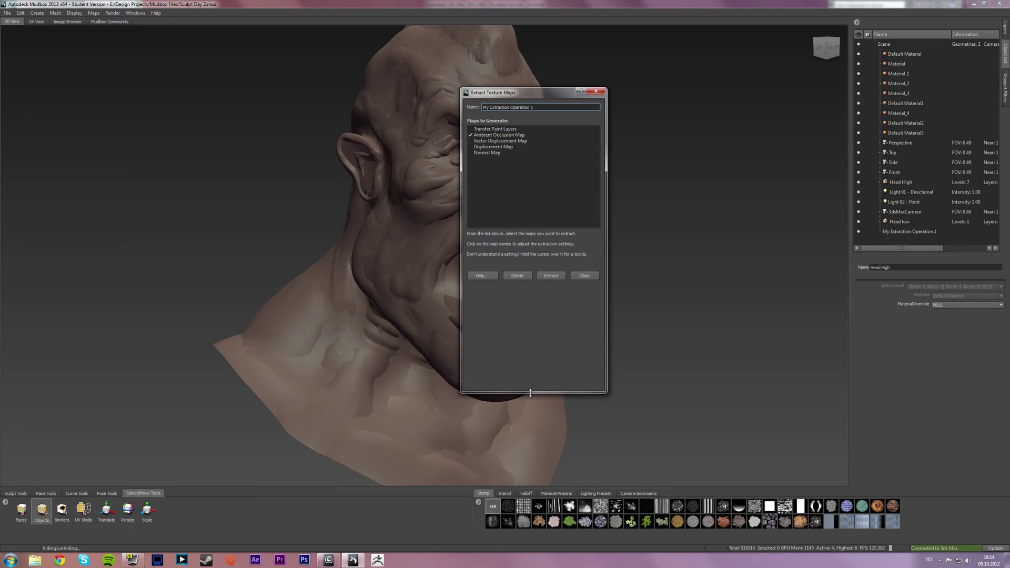
# Step: Replace Ambient Occlusion Map with Vector Displacement Map, then widen and reposition the dialog
pyautogui.click(471, 135)
pyautogui.click(471, 142)
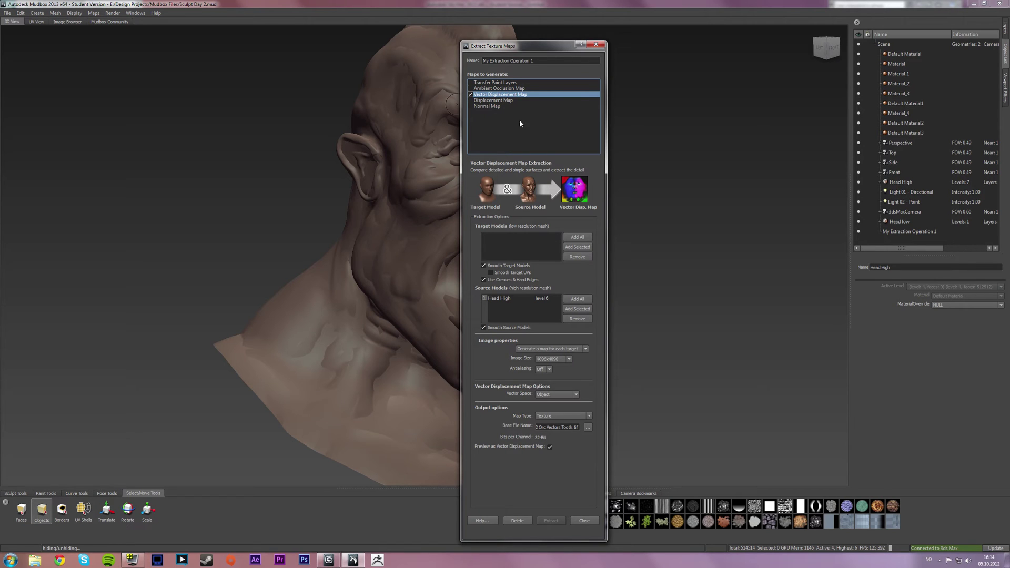
pyautogui.moveTo(536, 50); pyautogui.dragTo(657, 34)
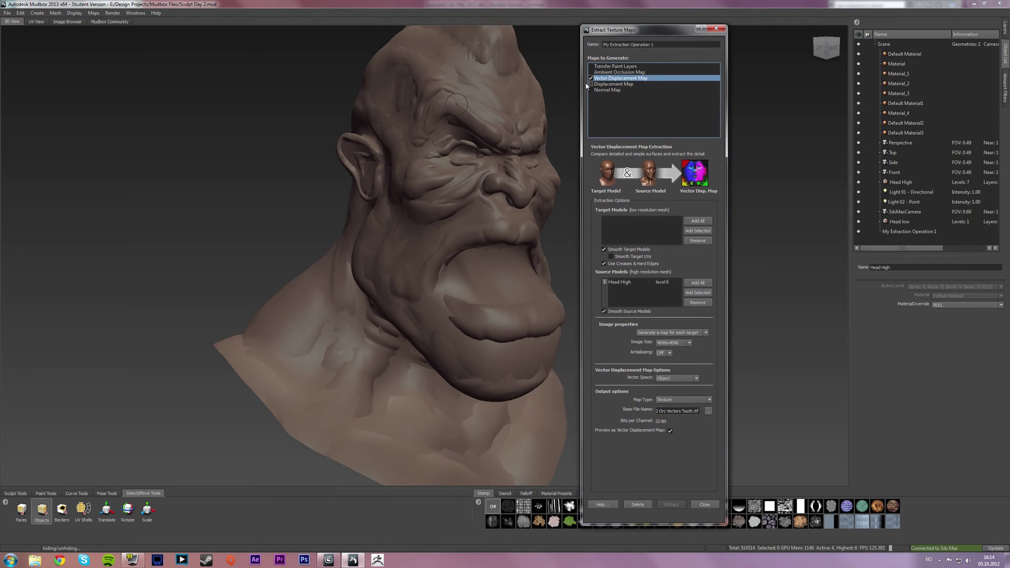
pyautogui.moveTo(582, 192); pyautogui.dragTo(555, 191)
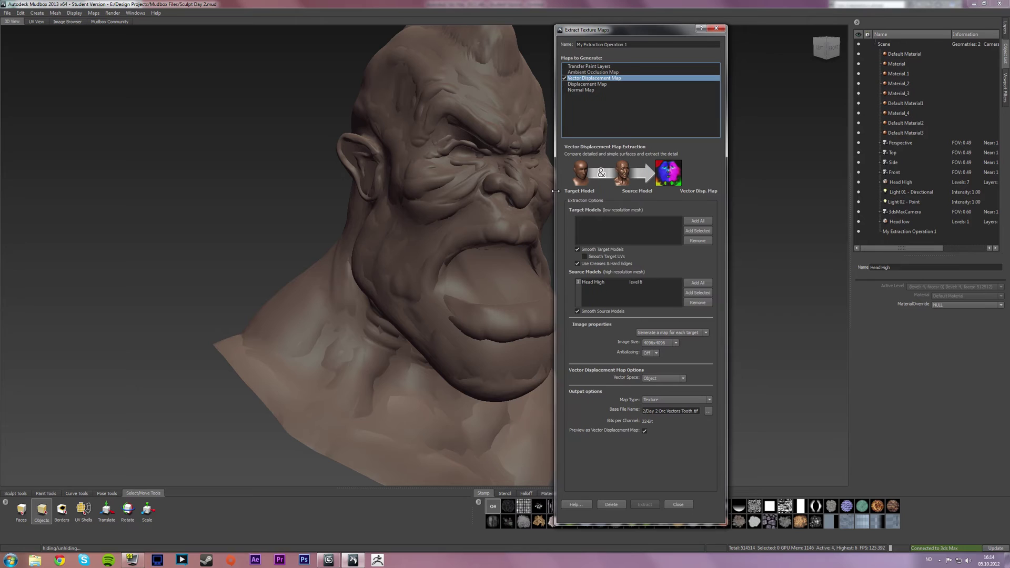
pyautogui.moveTo(727, 199); pyautogui.dragTo(744, 200)
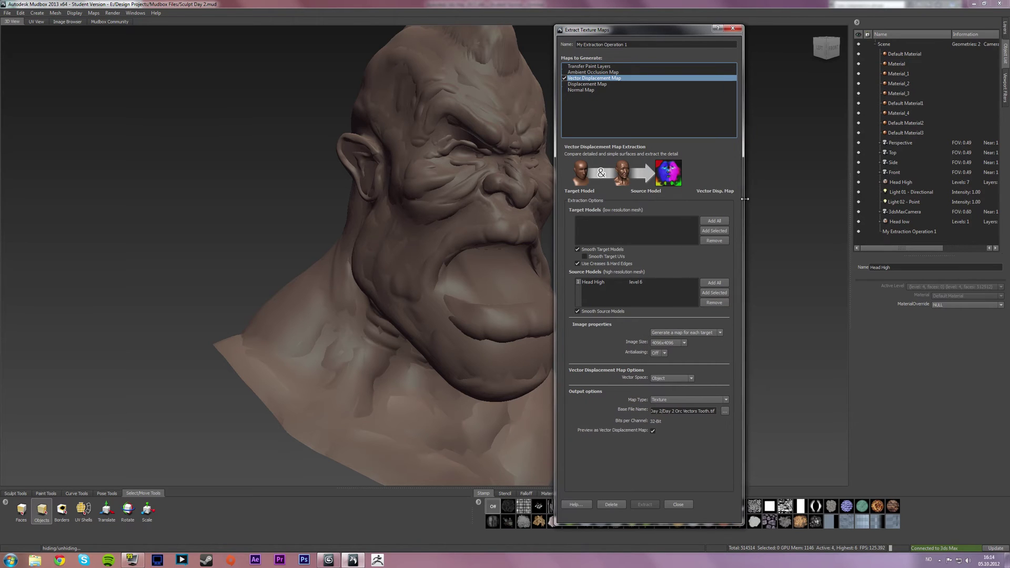
pyautogui.moveTo(627, 35); pyautogui.dragTo(722, 19)
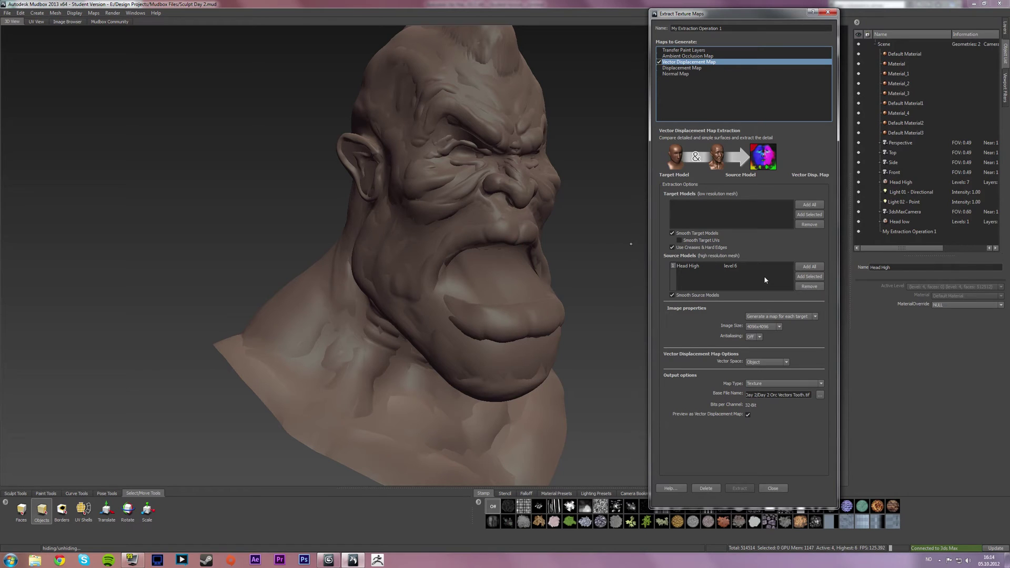
# Step: Make Head low the only target model and Head High at subdivision level 6 the only source
pyautogui.click(808, 205)
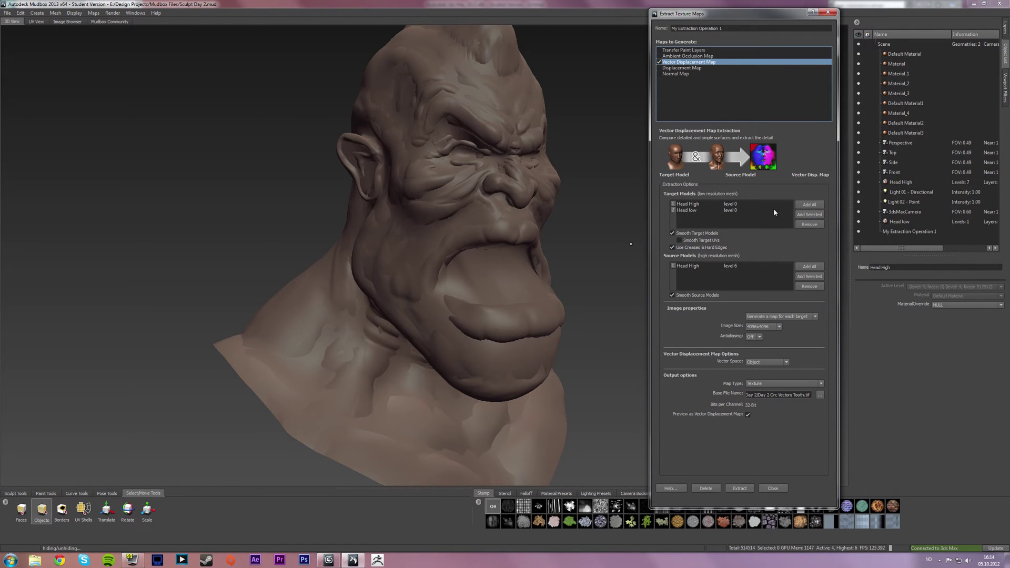
pyautogui.click(686, 205)
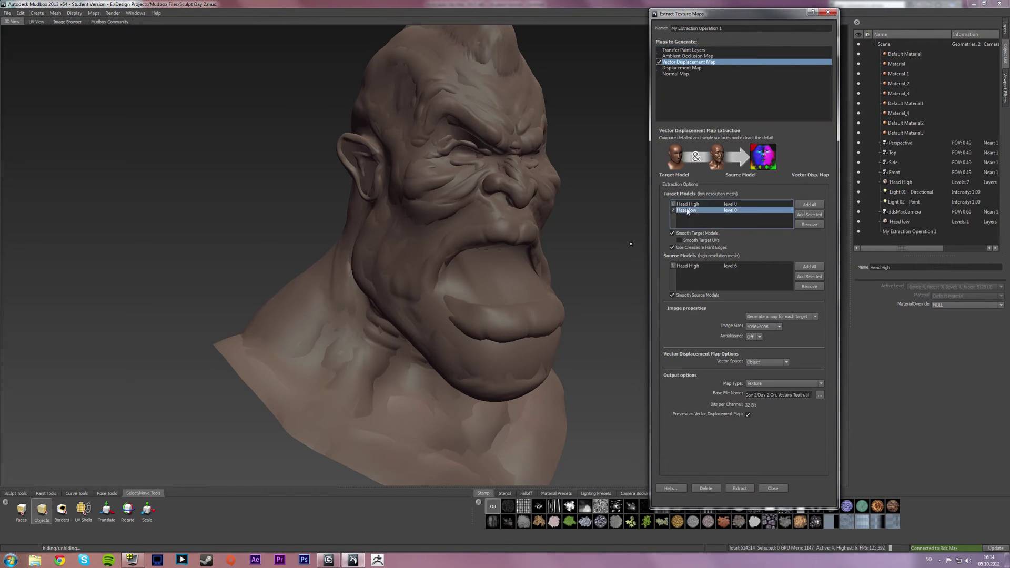
pyautogui.click(809, 225)
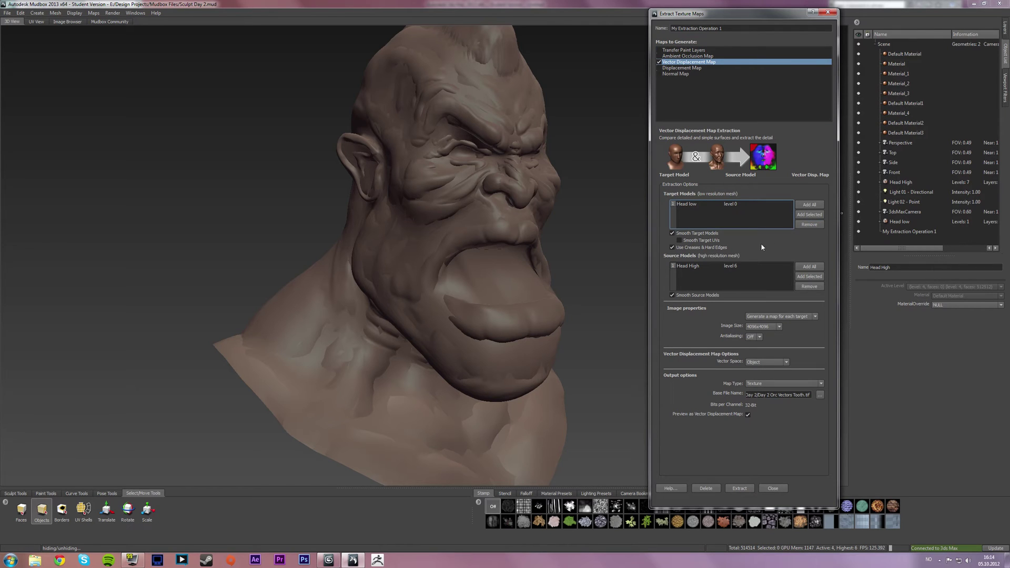
pyautogui.click(809, 267)
pyautogui.click(709, 267)
pyautogui.click(729, 266)
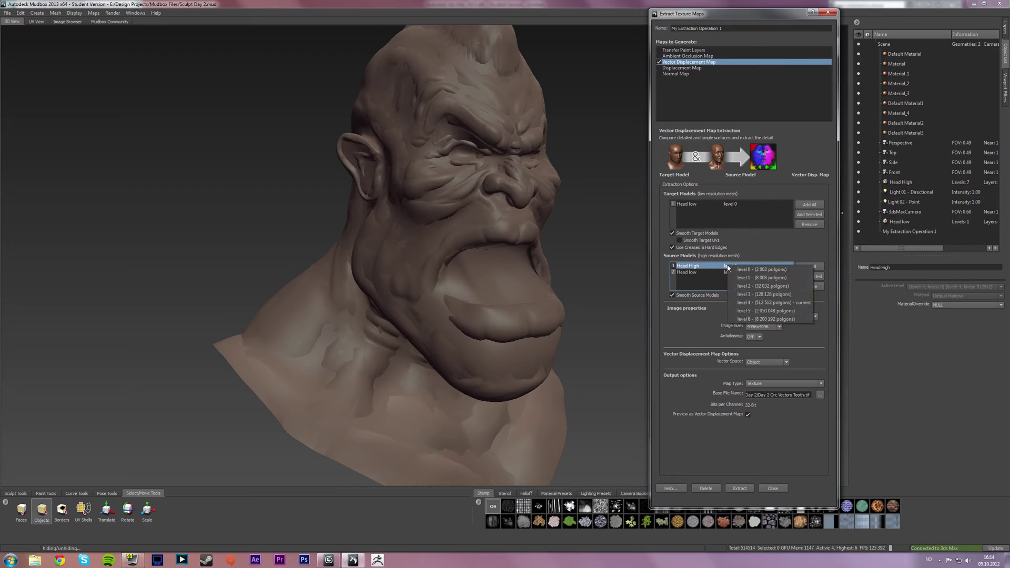
pyautogui.click(745, 319)
pyautogui.click(730, 274)
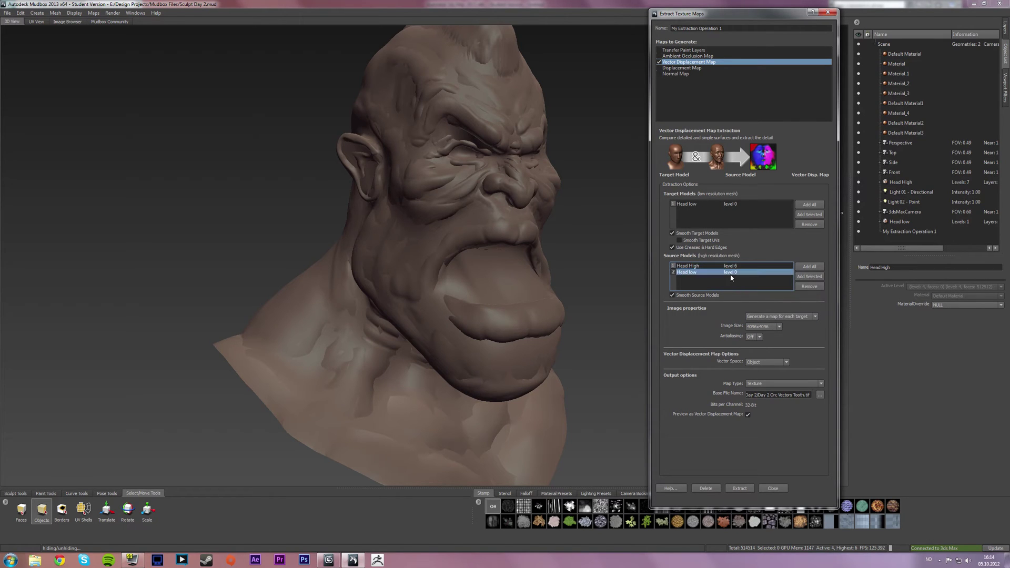
pyautogui.click(809, 286)
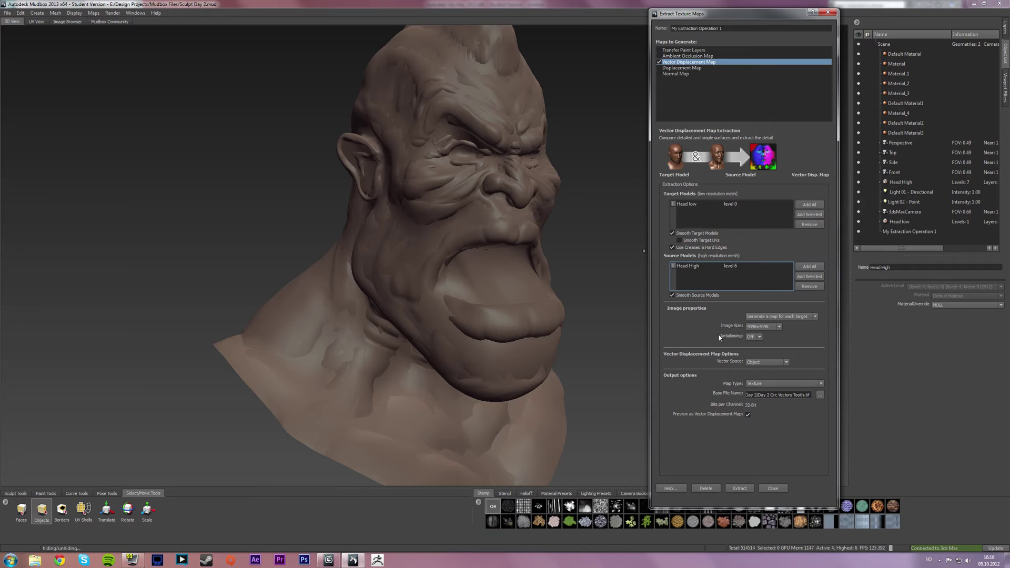
pyautogui.click(791, 319)
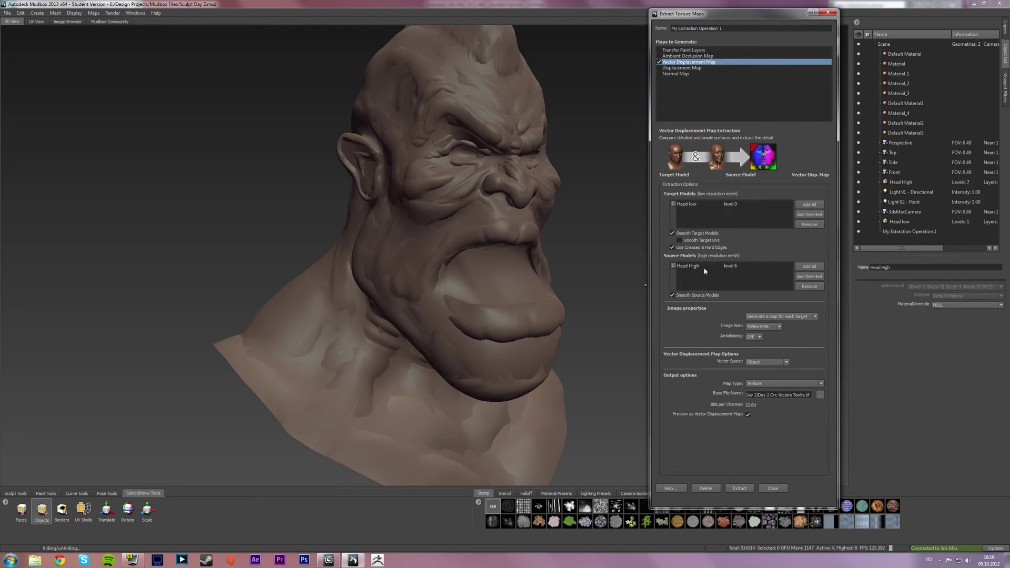
# Step: Choose 'Generate one map for all targets', 4096x4096 image size, Antialiasing Off, and Object vector space
pyautogui.click(789, 317)
pyautogui.click(789, 318)
pyautogui.click(789, 318)
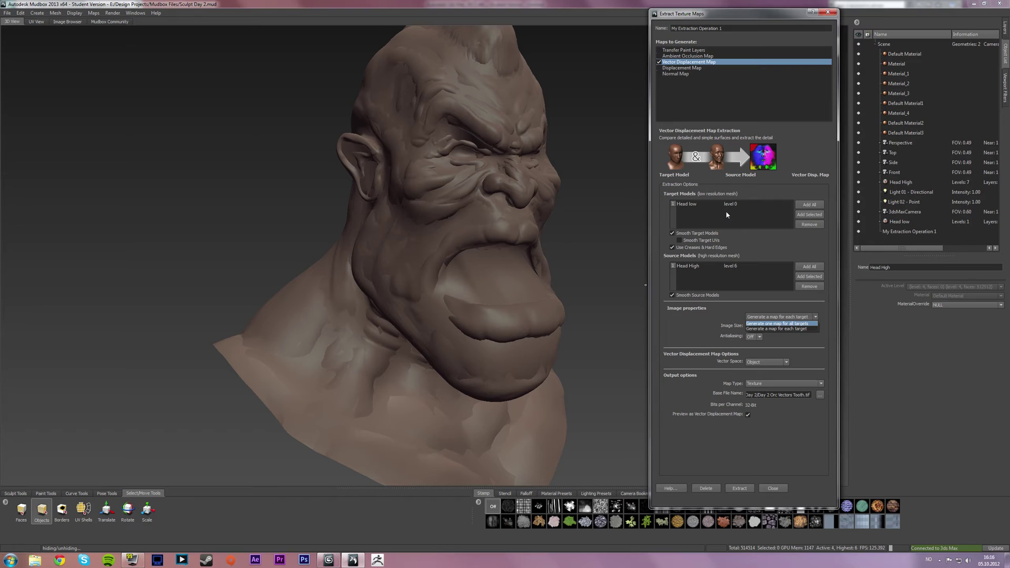
pyautogui.click(781, 325)
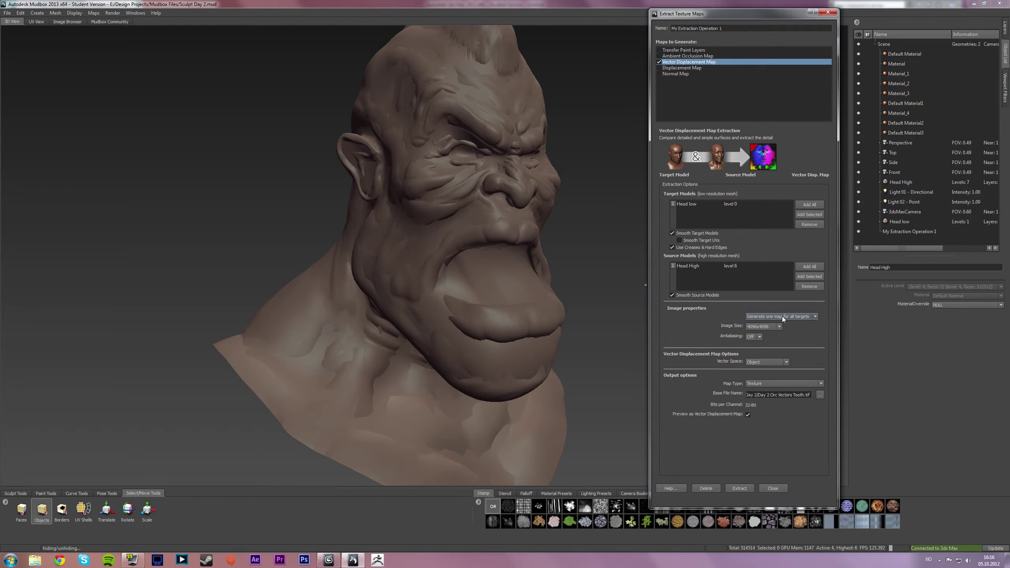
pyautogui.click(780, 327)
pyautogui.click(766, 355)
pyautogui.click(761, 338)
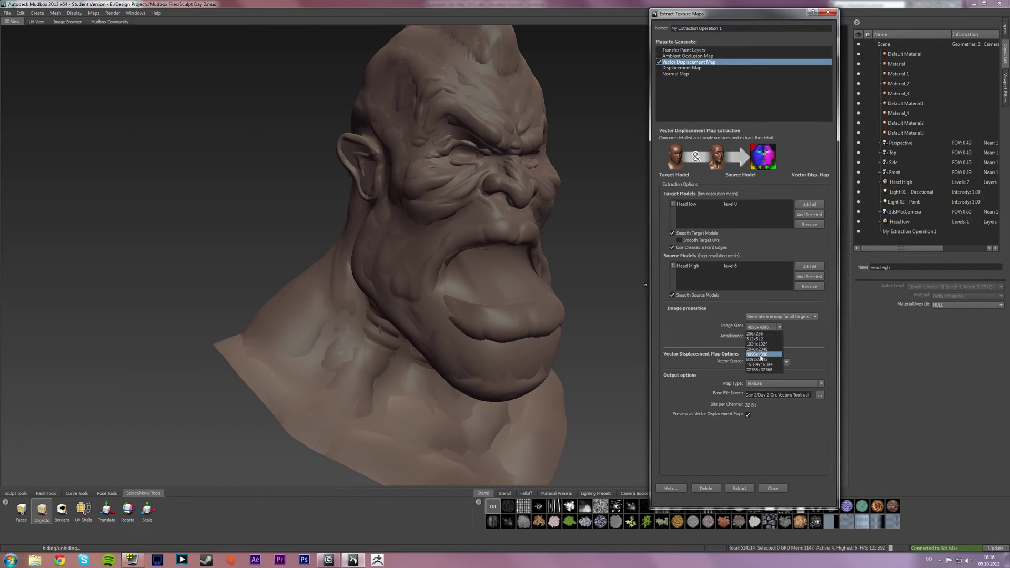
pyautogui.click(761, 358)
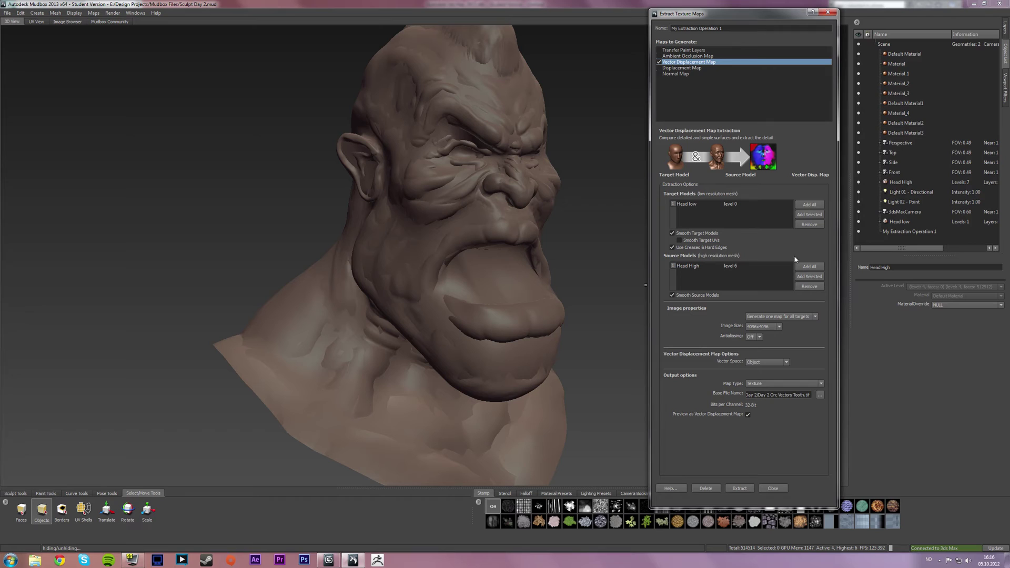
pyautogui.click(784, 362)
pyautogui.click(783, 363)
pyautogui.click(782, 364)
pyautogui.click(764, 380)
# Step: Save the output as Tutorial Vectors.tif on the Desktop, declining the _vdm suffix
pyautogui.click(820, 395)
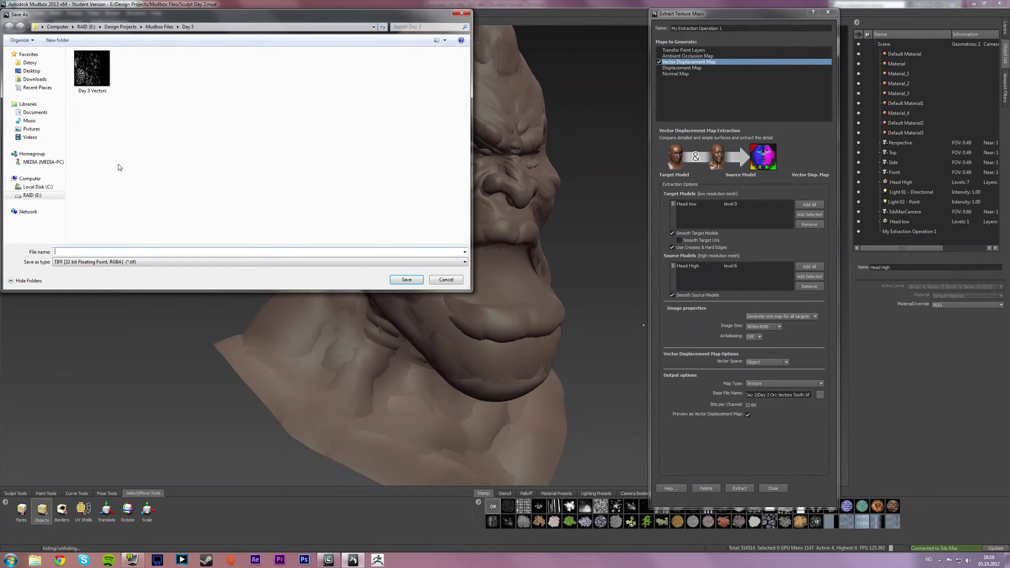
pyautogui.click(32, 70)
pyautogui.write('T')
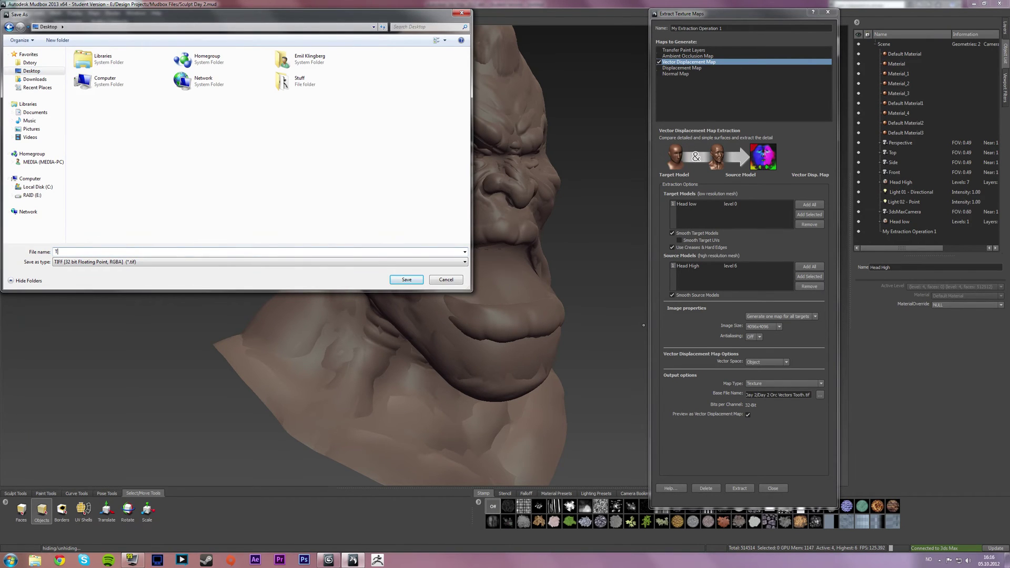
pyautogui.write('utorial Vectors')
pyautogui.click(406, 279)
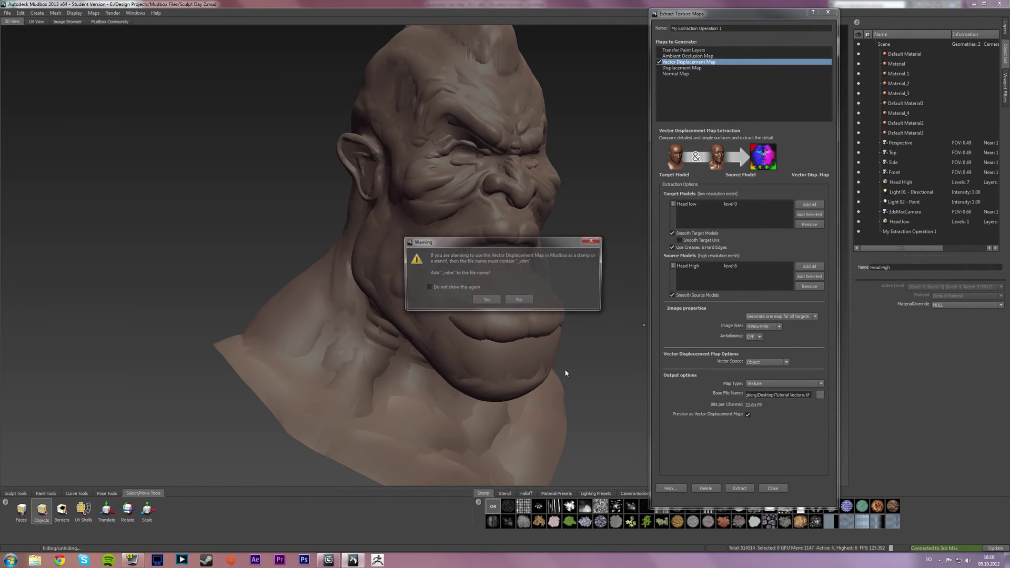
pyautogui.click(522, 299)
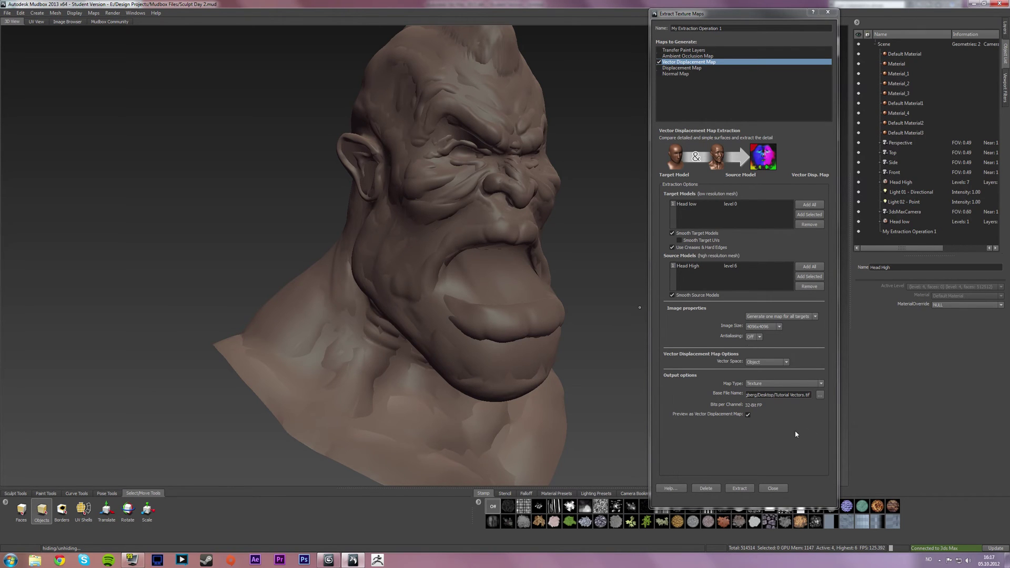
# Step: Extract the Tutorial Vectors.tif vector displacement map and dismiss the finished results
pyautogui.click(744, 490)
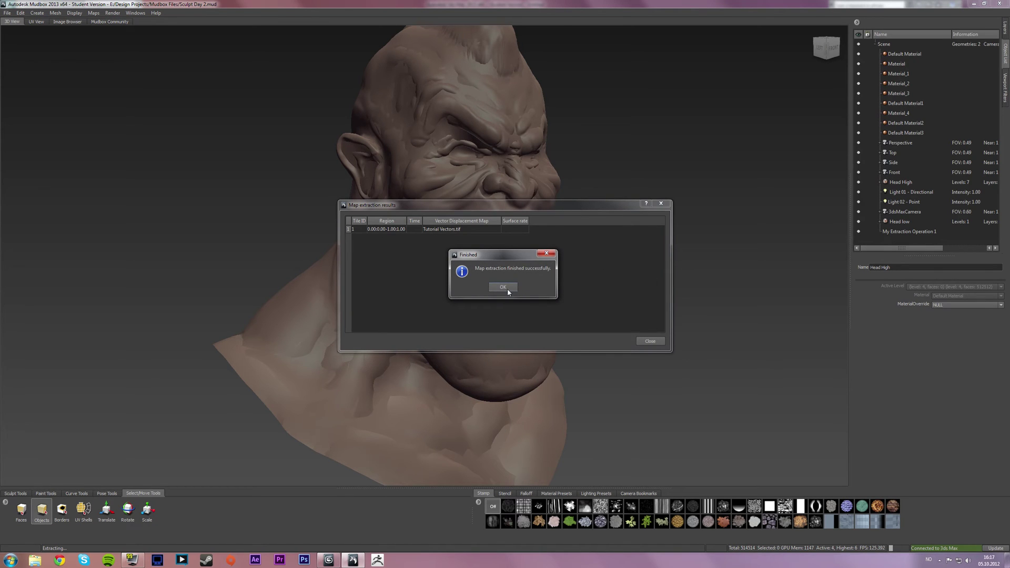
pyautogui.click(507, 288)
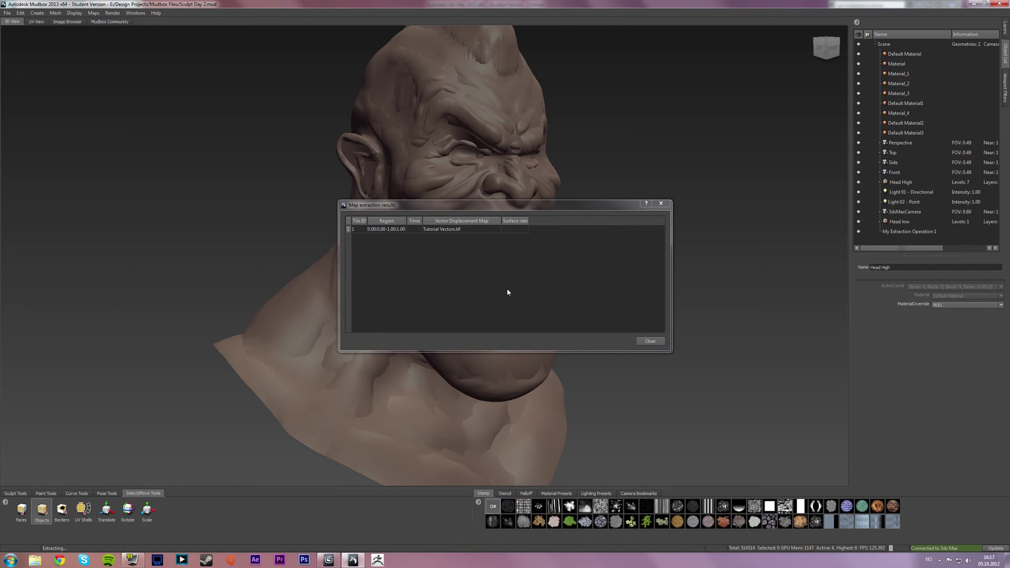
pyautogui.click(651, 341)
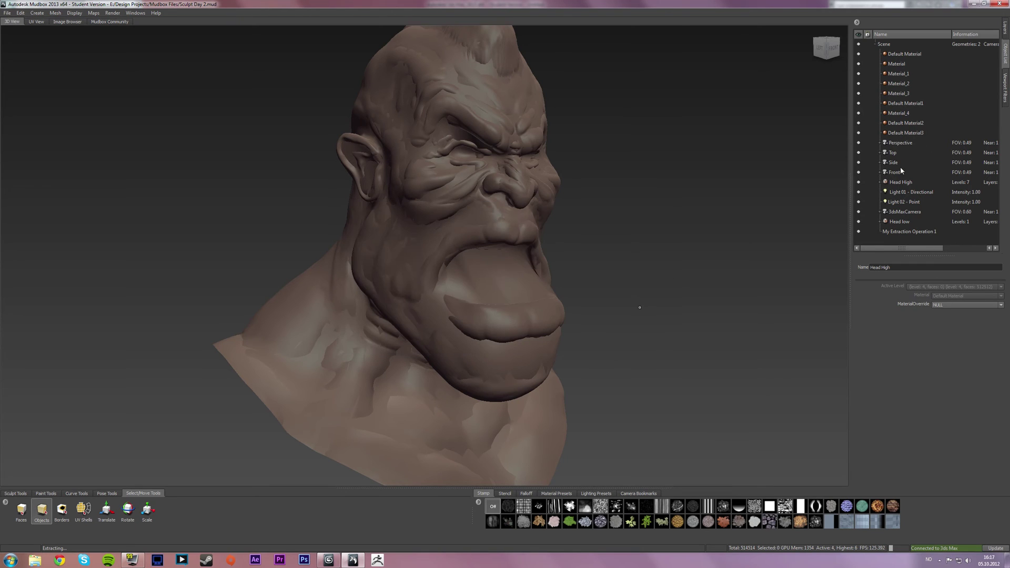
# Step: Hide Head High in the Object List and select Head low
pyautogui.click(859, 182)
pyautogui.click(900, 221)
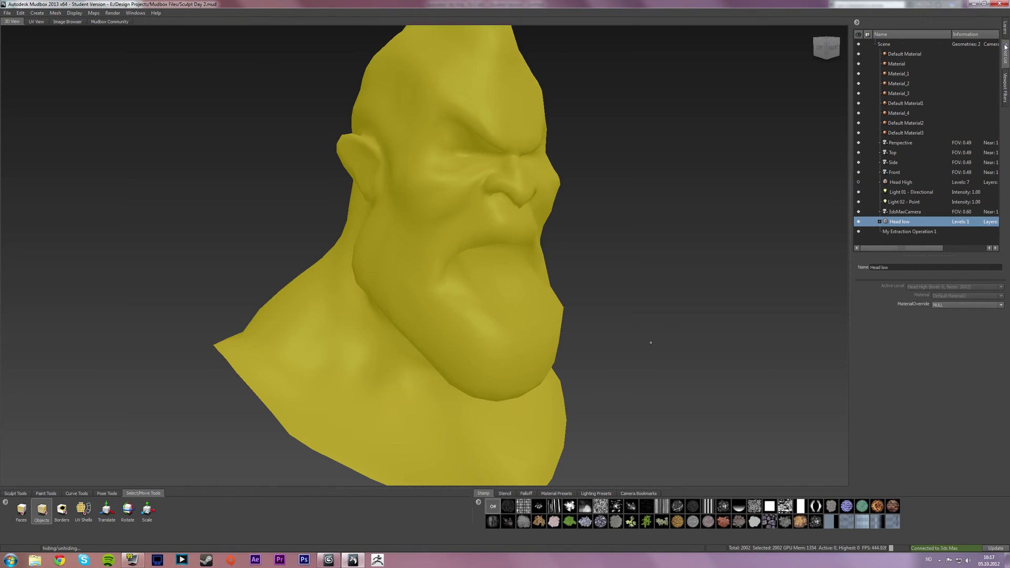
pyautogui.click(1006, 26)
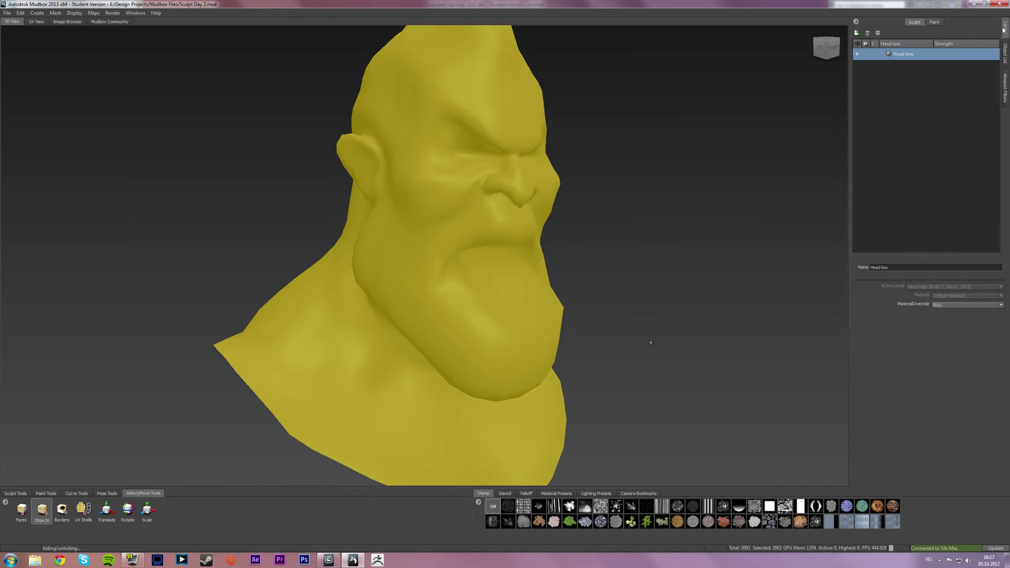
# Step: Check Head low's Vector Displacement paint layer (Tutorial Vectors, strength 100), then return to the Object List
pyautogui.click(928, 24)
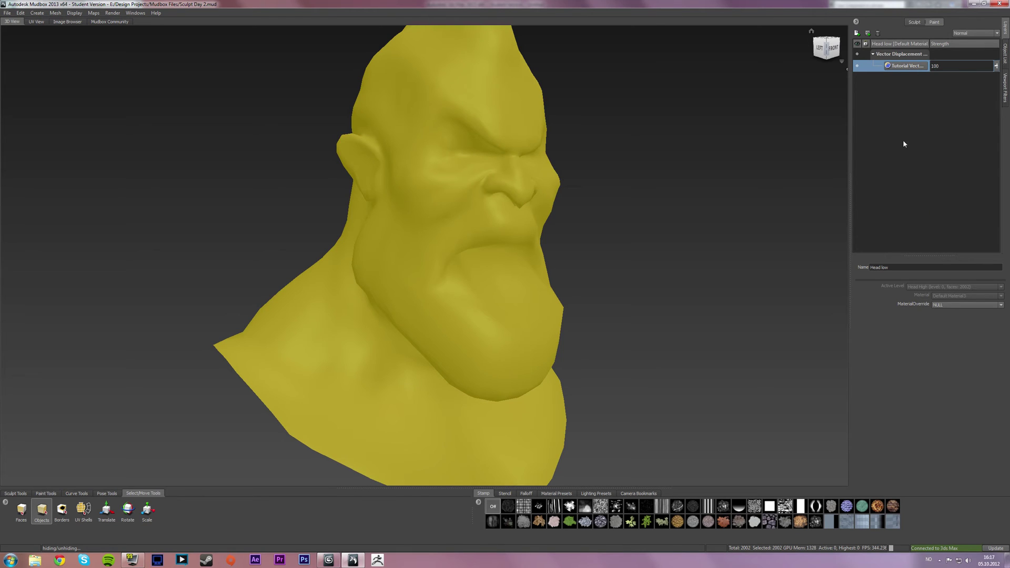
pyautogui.click(1005, 54)
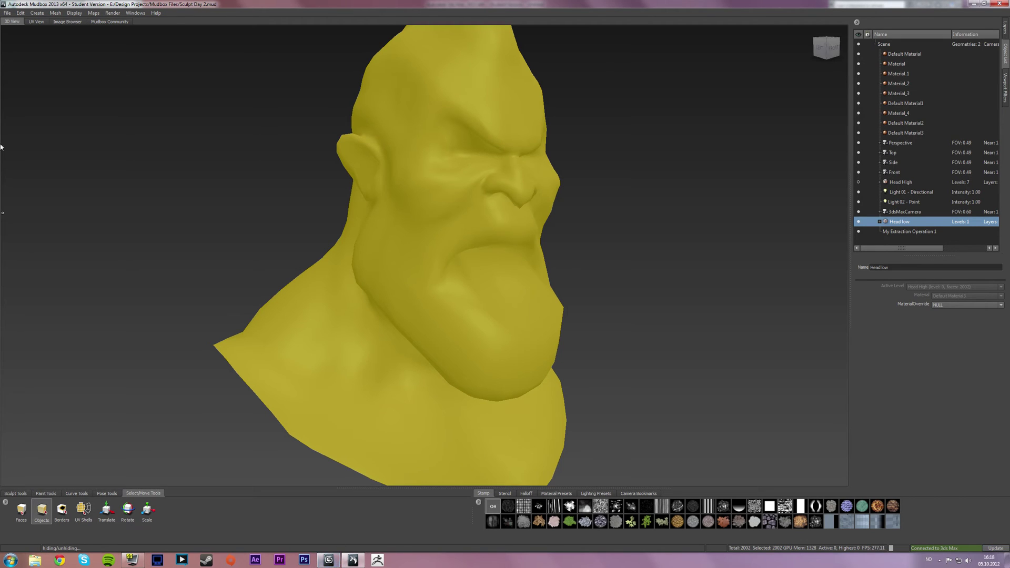
# Step: Send the selected Head low to 3ds Max with Send Selected as New Scene
pyautogui.click(8, 13)
pyautogui.moveTo(18, 65)
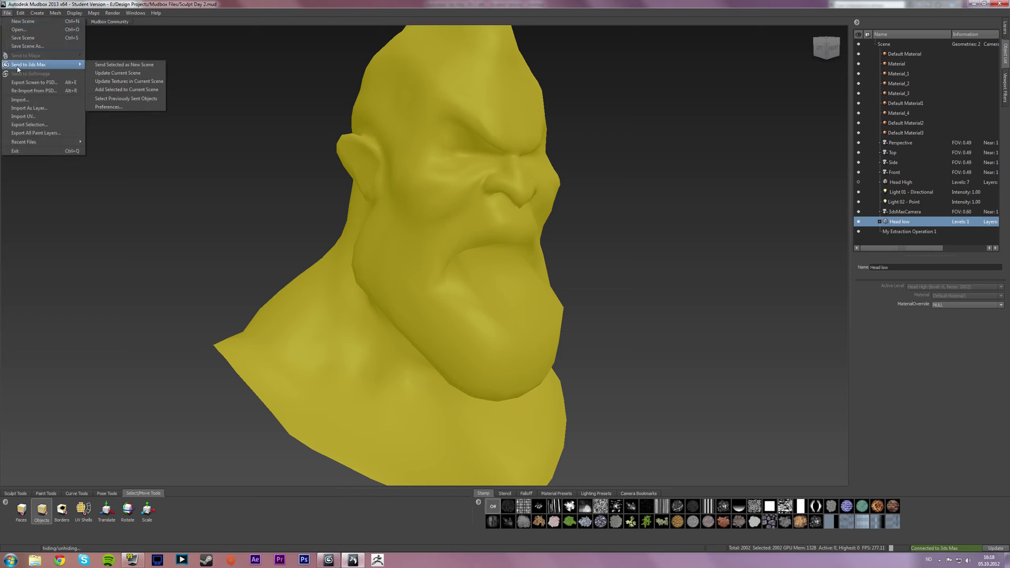
pyautogui.click(142, 65)
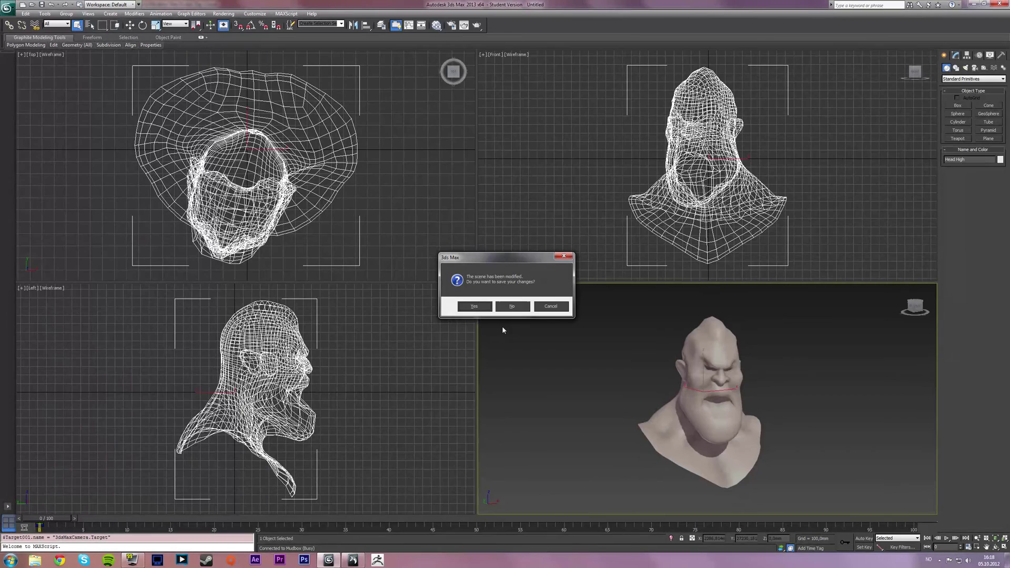
# Step: Discard the old scene unsaved, hide the grid, select the head and maximize Perspective
pyautogui.click(511, 306)
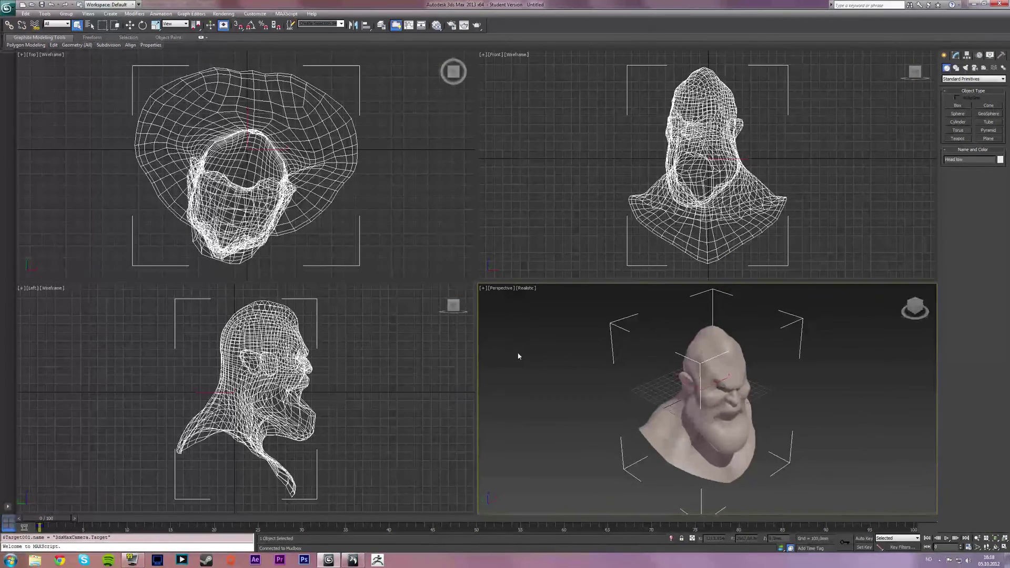
pyautogui.press('g')
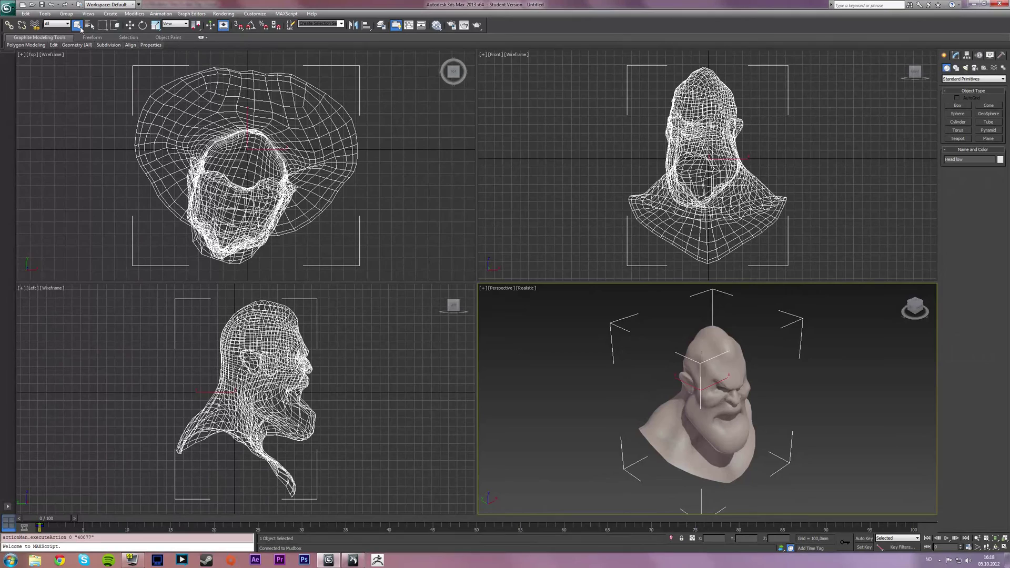
pyautogui.click(589, 388)
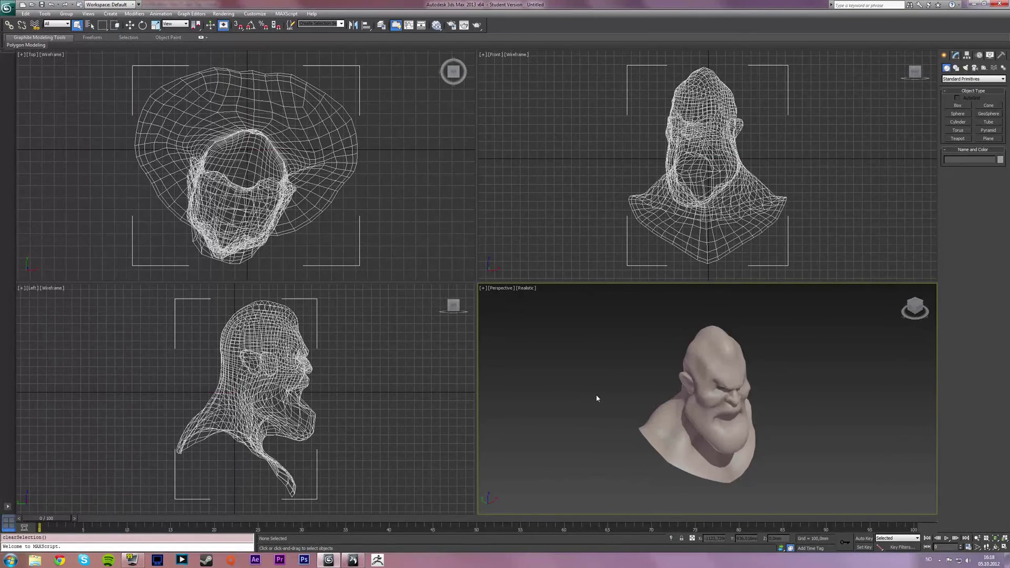
pyautogui.click(724, 459)
pyautogui.hotkey('alt', 'w')
pyautogui.keyDown('alt'); pyautogui.moveTo(584, 392); pyautogui.dragTo(582, 384, button='middle'); pyautogui.keyUp('alt')
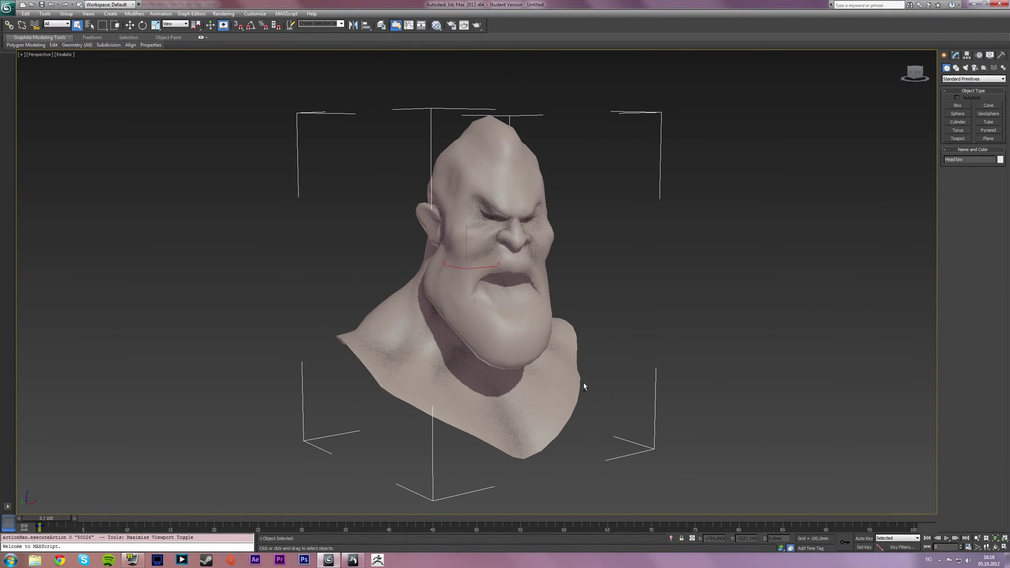
# Step: Show the grid and load the head's material into the Slate Material Editor, moved left
pyautogui.press('g')
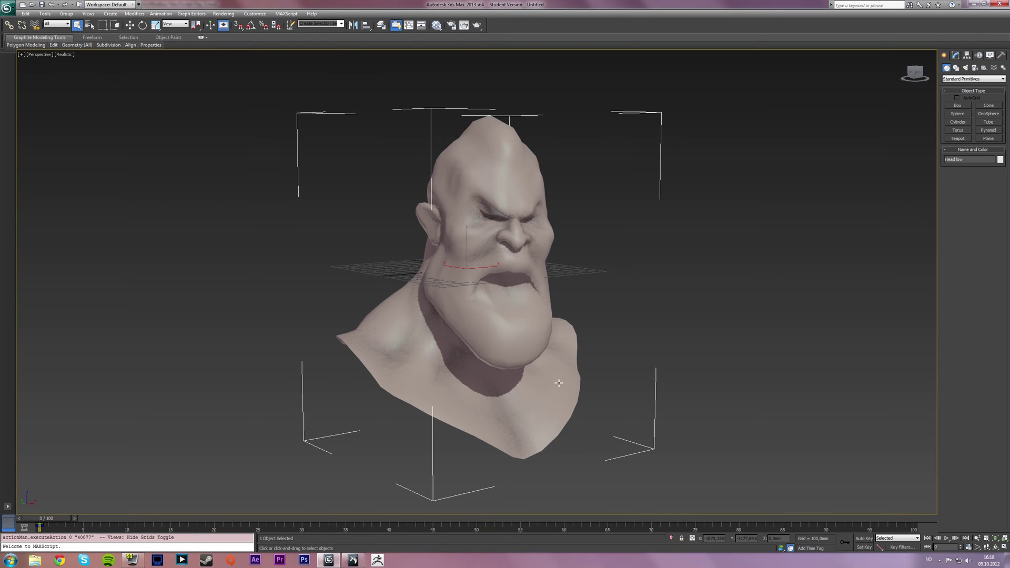
pyautogui.press('m')
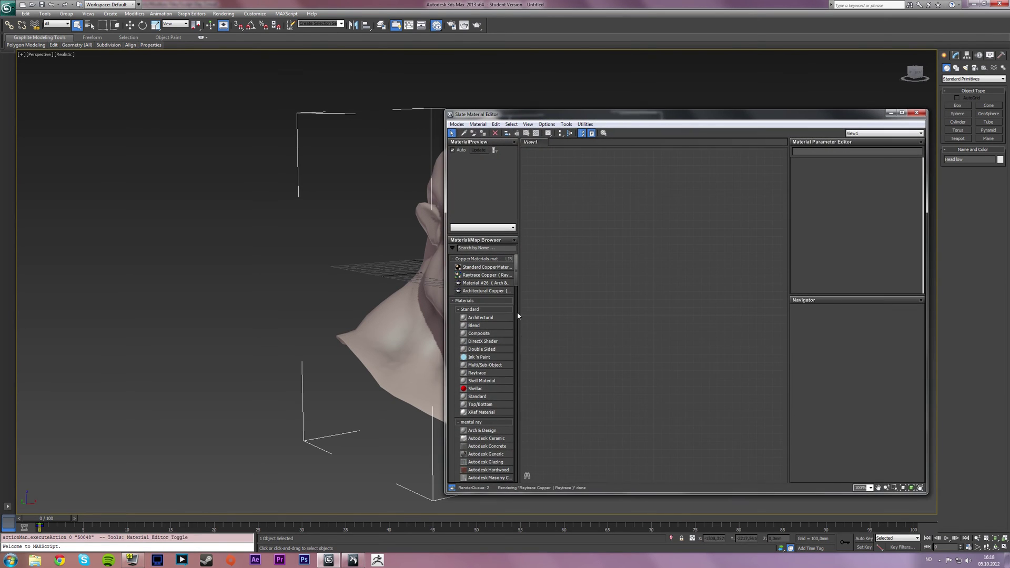
pyautogui.press('w')
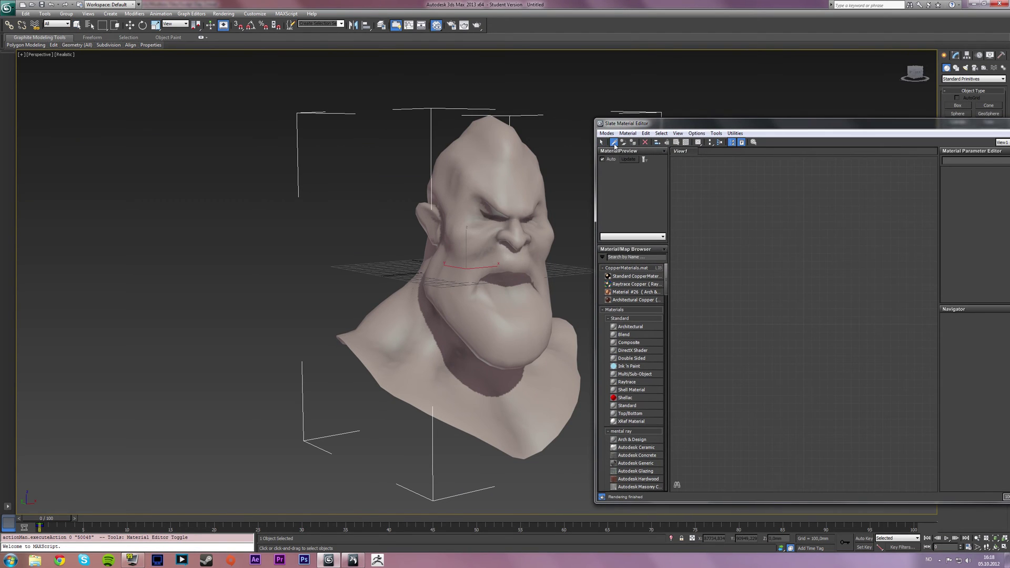
pyautogui.click(614, 142)
pyautogui.click(500, 184)
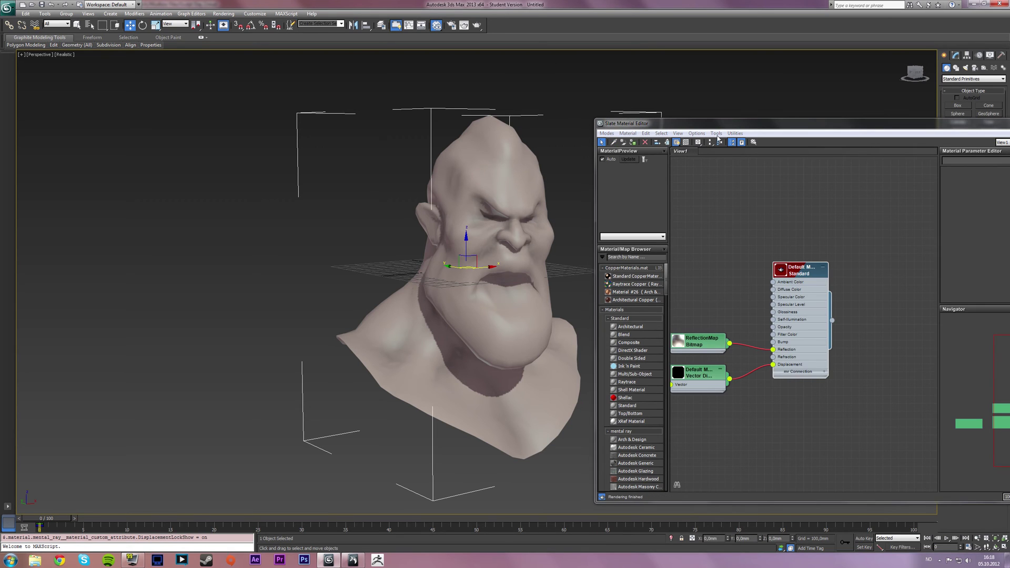
pyautogui.moveTo(863, 123); pyautogui.dragTo(338, 113)
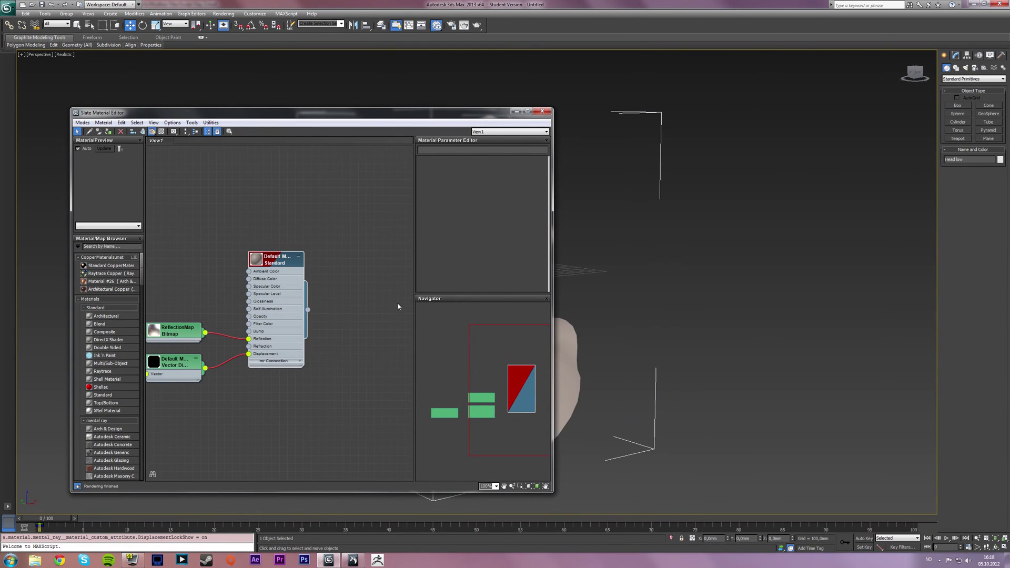
# Step: Select the ReflectionMap Bitmap and Standard material nodes in the node graph
pyautogui.moveTo(300, 295); pyautogui.dragTo(339, 303)
pyautogui.moveTo(208, 257); pyautogui.dragTo(302, 273, button='middle')
pyautogui.moveTo(166, 343); pyautogui.dragTo(333, 420)
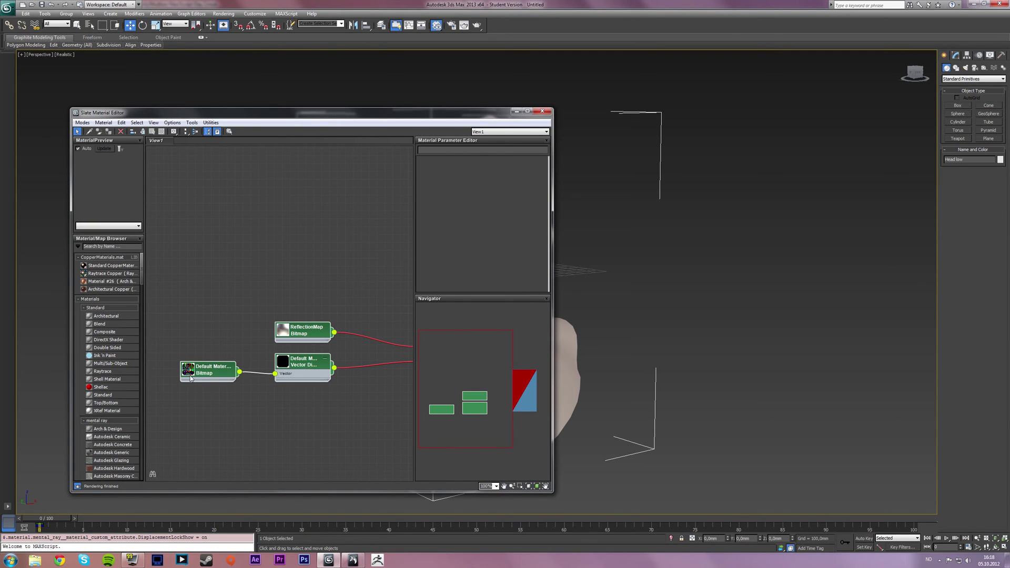
pyautogui.moveTo(308, 265); pyautogui.dragTo(255, 266, button='middle')
pyautogui.scroll(-1, 254, 267)
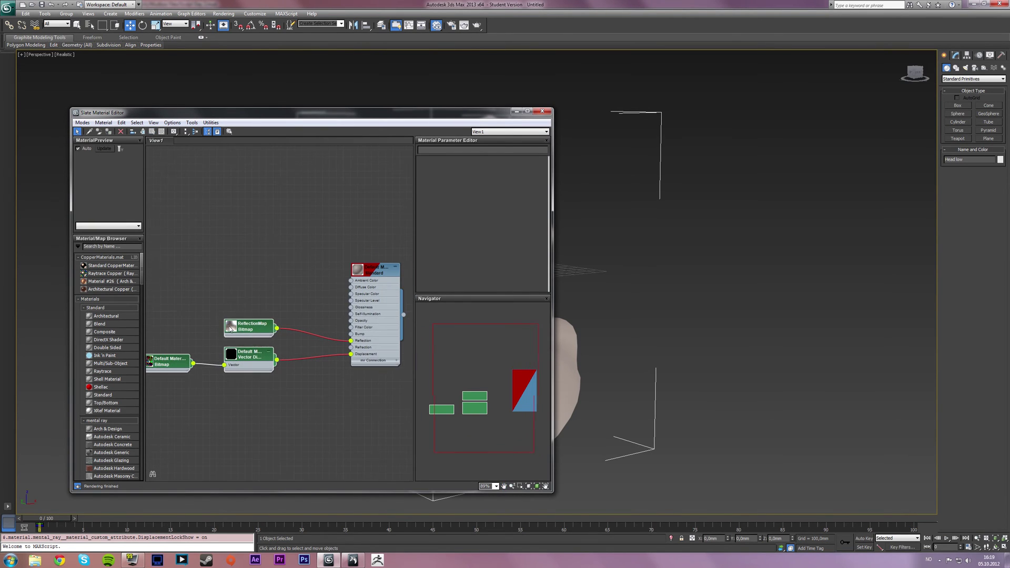
pyautogui.click(314, 321)
pyautogui.moveTo(231, 268); pyautogui.dragTo(373, 329)
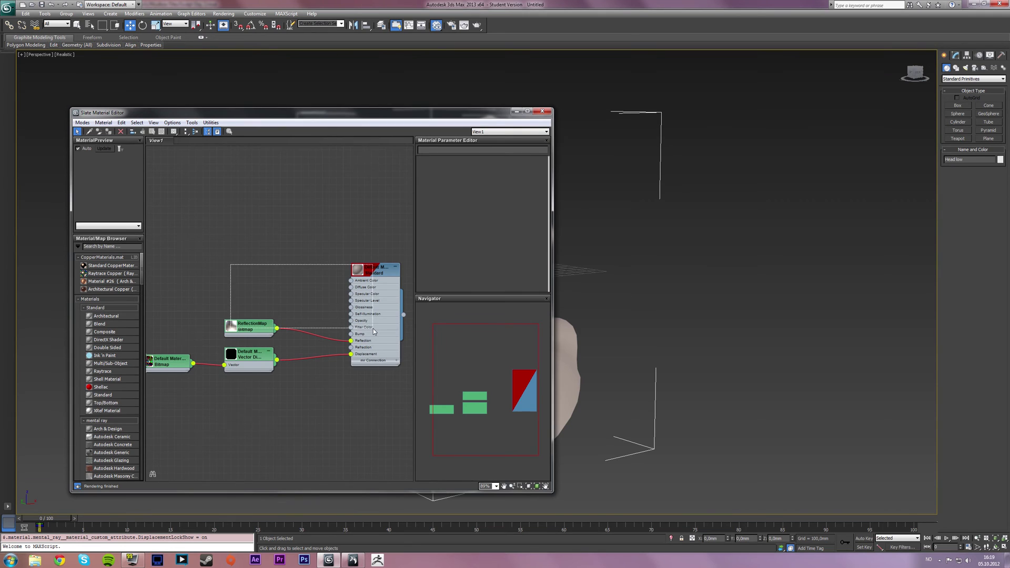
# Step: Delete the reflection map and Standard material, moving the Bitmap and Vector Displacement nodes up
pyautogui.press('Delete')
pyautogui.moveTo(252, 282); pyautogui.dragTo(313, 283, button='middle')
pyautogui.moveTo(338, 286); pyautogui.dragTo(276, 408)
pyautogui.keyDown('ctrl'); pyautogui.click(238, 360); pyautogui.keyUp('ctrl')
pyautogui.moveTo(238, 361); pyautogui.dragTo(243, 243)
pyautogui.moveTo(243, 244); pyautogui.dragTo(221, 203, button='middle')
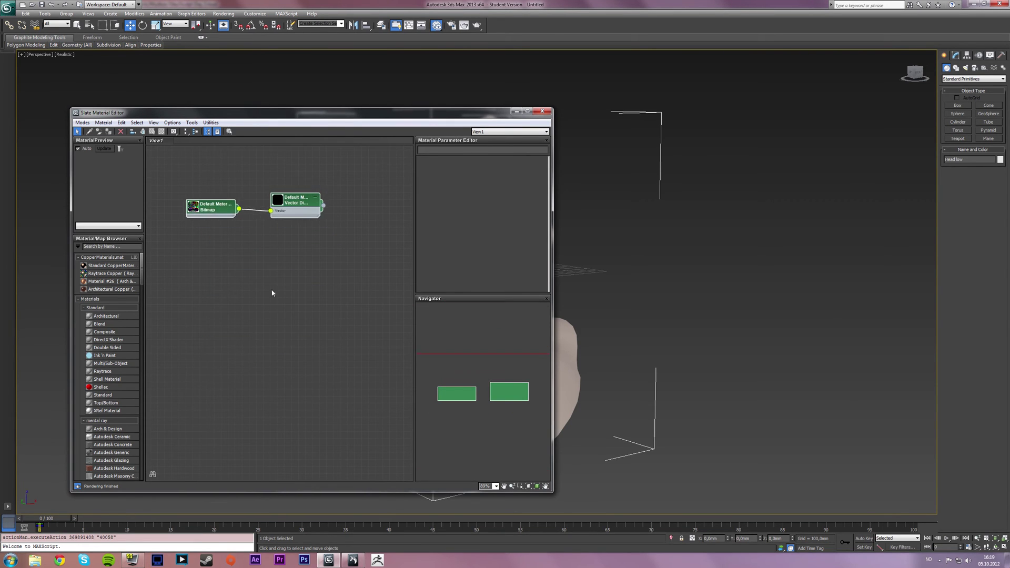
pyautogui.scroll(-4, 301, 258)
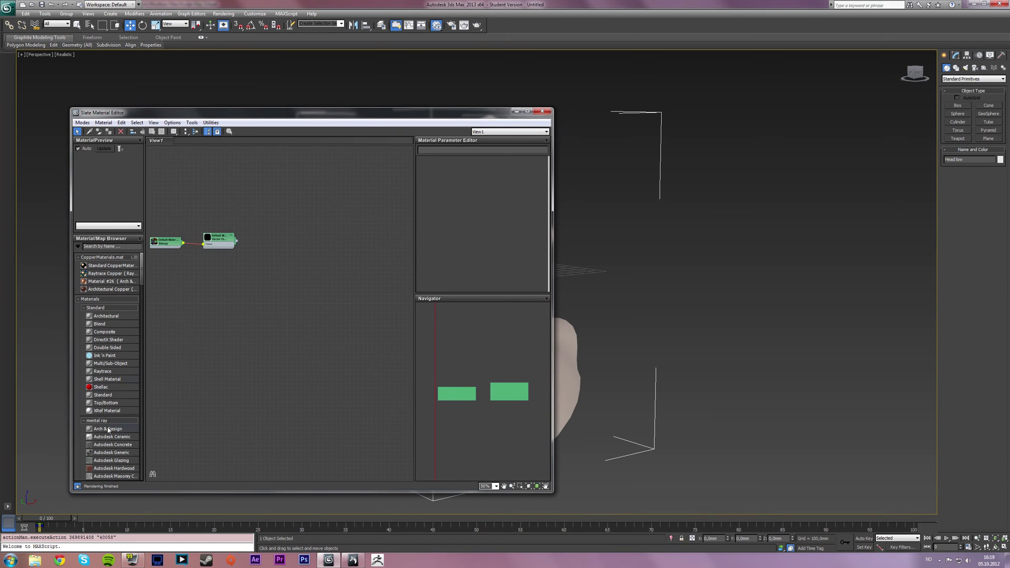
pyautogui.scroll(-8, 79, 411)
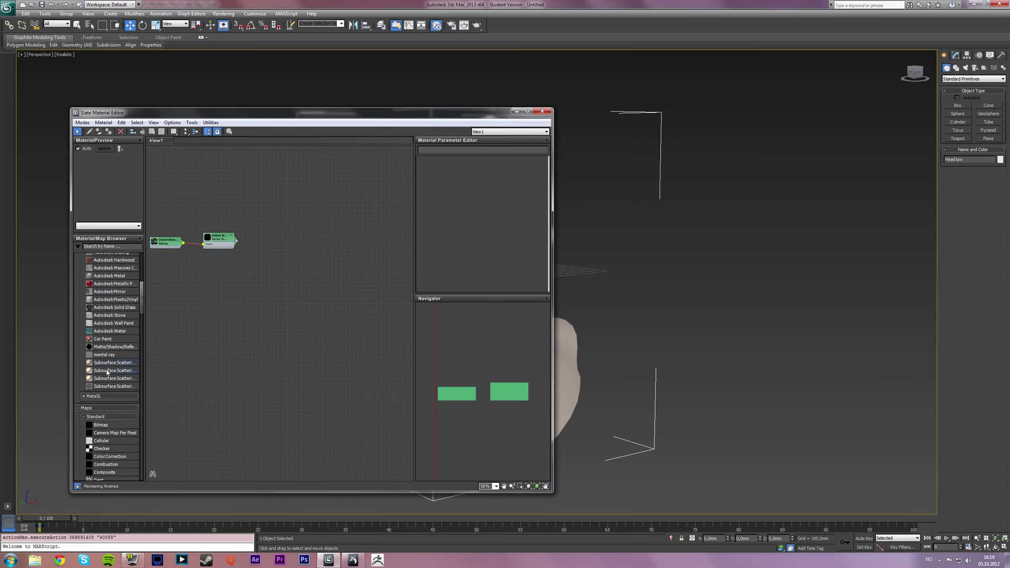
# Step: Add an SSS Fast Skin+Displacement material and delete its 3D Displacement node
pyautogui.moveTo(106, 380); pyautogui.dragTo(339, 243)
pyautogui.moveTo(238, 262); pyautogui.dragTo(328, 244)
pyautogui.press('Delete')
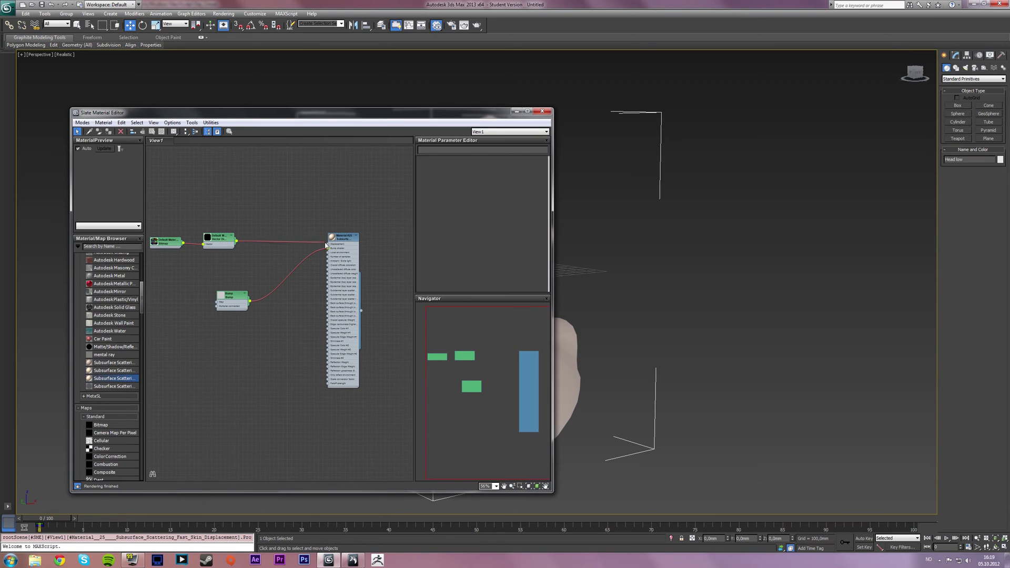
pyautogui.moveTo(160, 219); pyautogui.dragTo(211, 238)
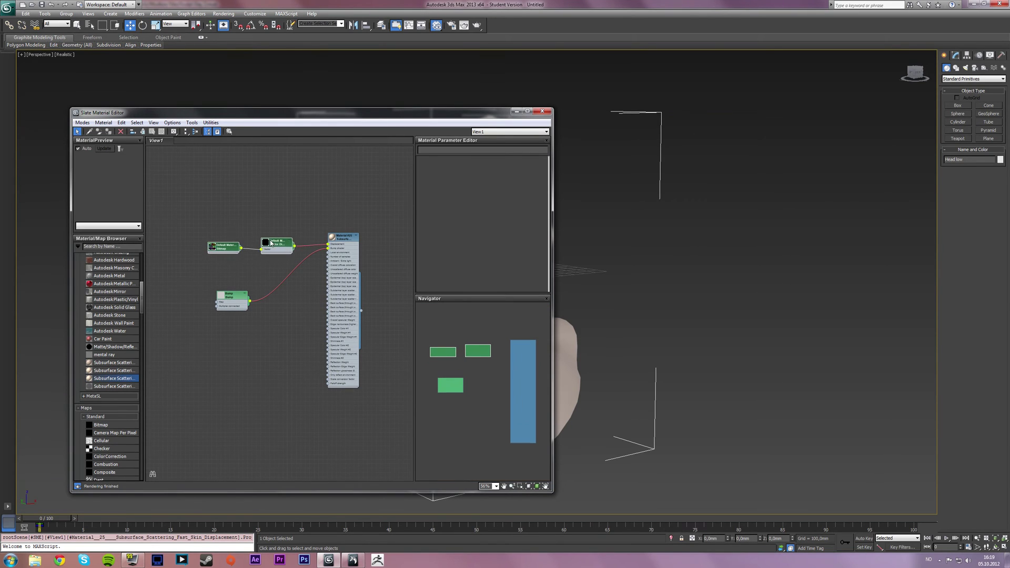
pyautogui.moveTo(271, 243); pyautogui.dragTo(267, 247)
# Step: Load Material #25 for editing and assign it to the orc head
pyautogui.click(343, 239)
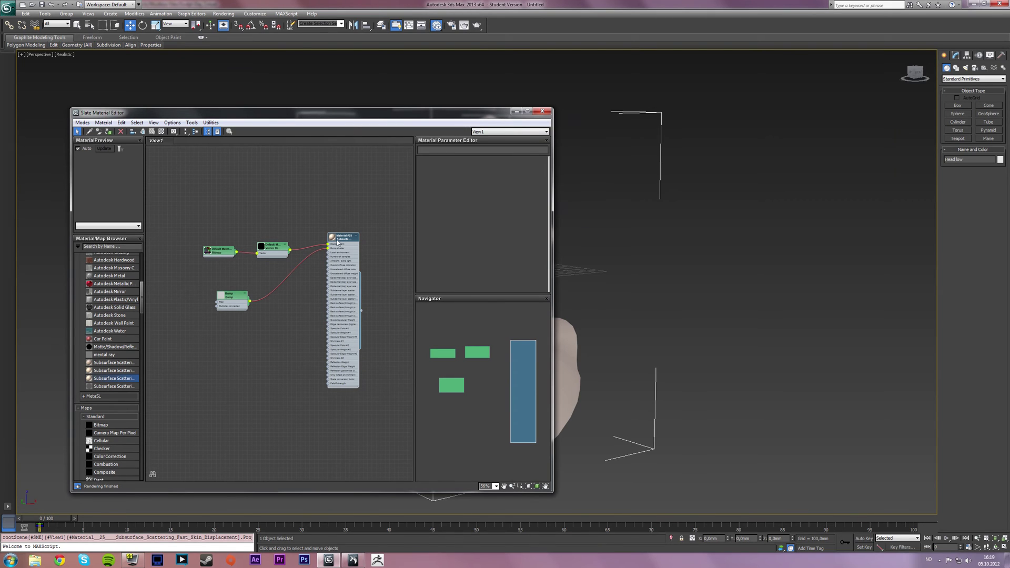
pyautogui.doubleClick(338, 241)
pyautogui.moveTo(263, 112); pyautogui.dragTo(204, 138)
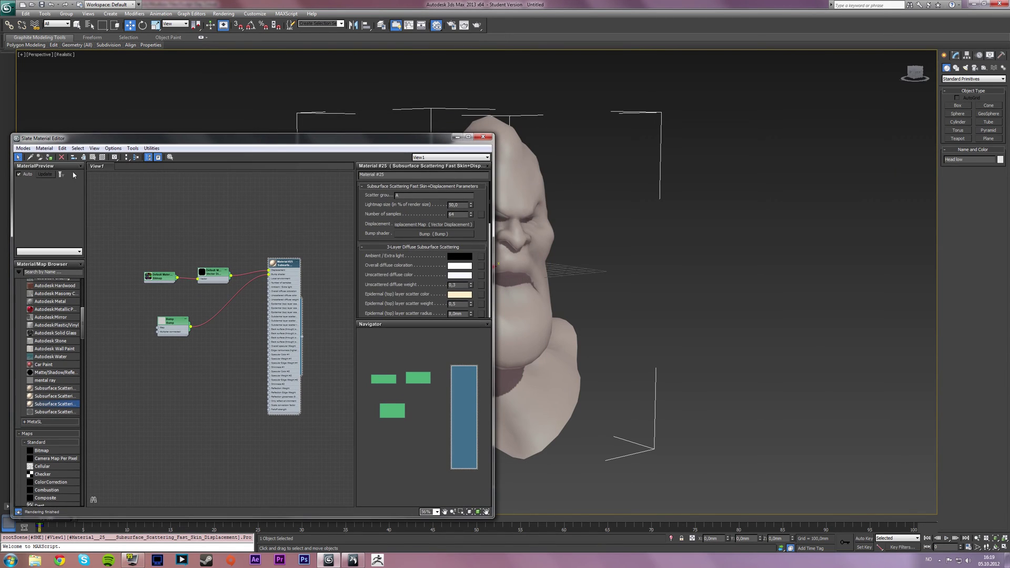
pyautogui.click(50, 157)
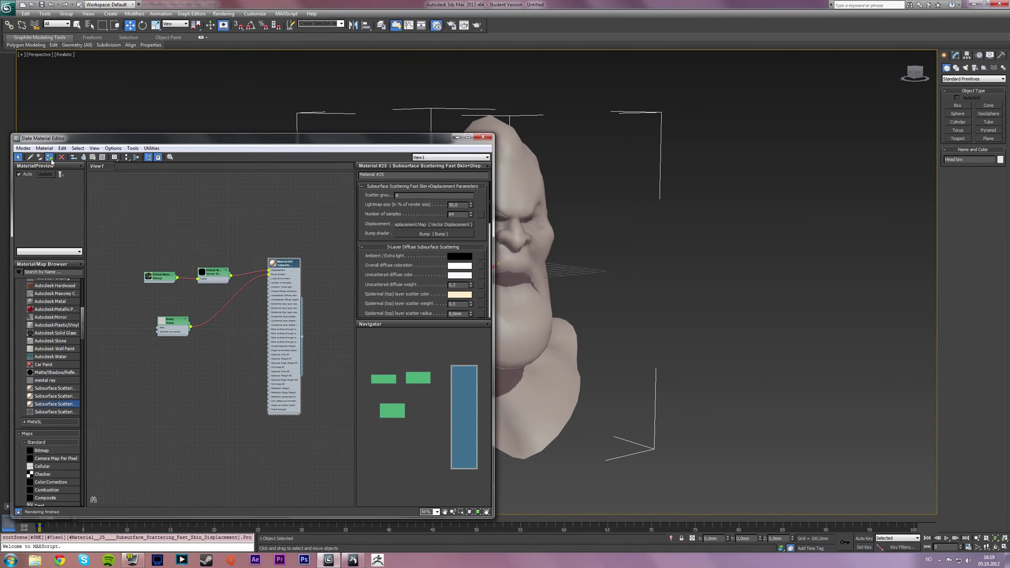
# Step: Minimize the material editor, hide the grid, frame the head and do a quick test render
pyautogui.click(457, 137)
pyautogui.click(664, 220)
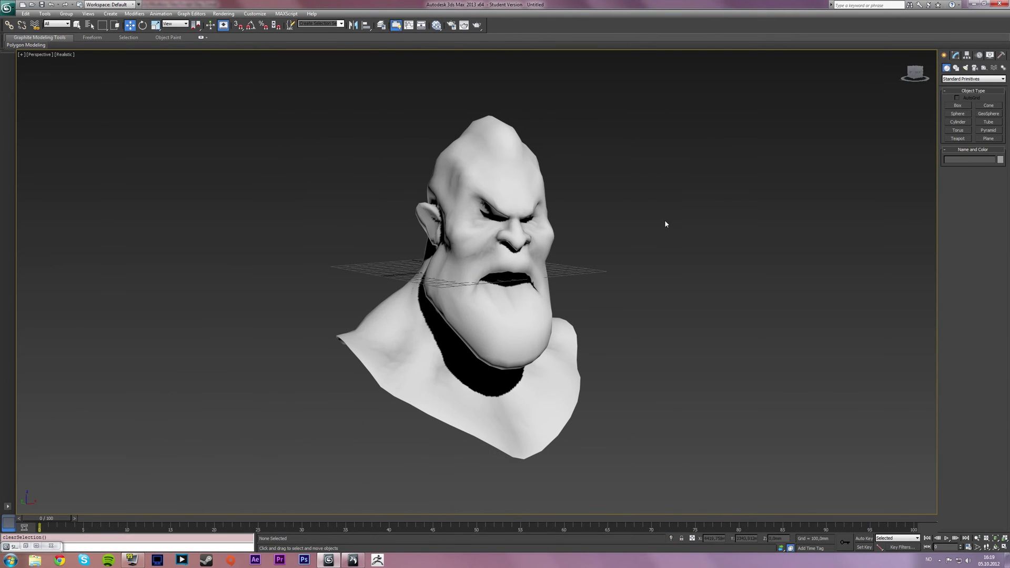
pyautogui.keyDown('alt'); pyautogui.moveTo(664, 220); pyautogui.dragTo(642, 222, button='middle'); pyautogui.keyUp('alt')
pyautogui.press('g')
pyautogui.scroll(5, 629, 228)
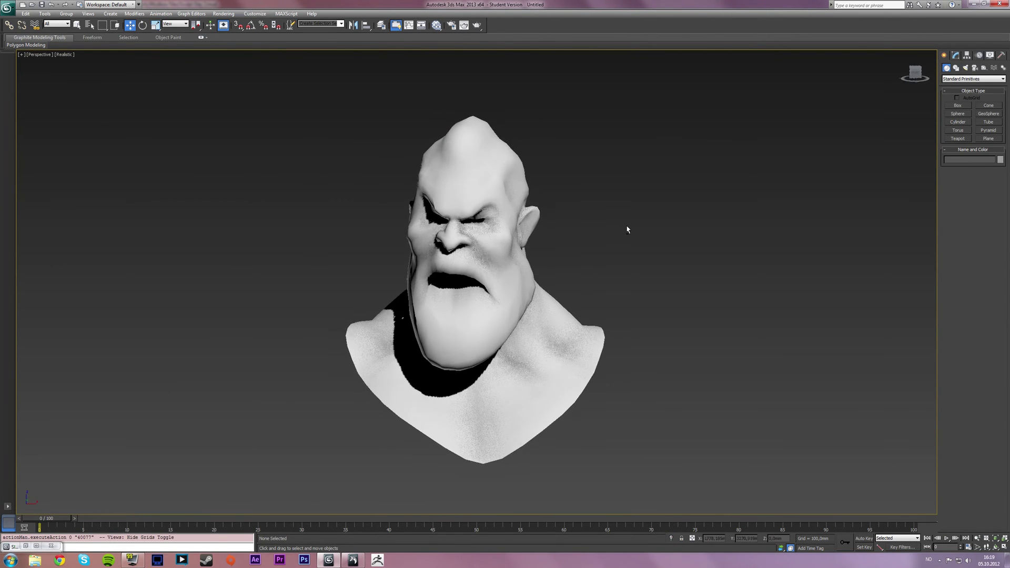
pyautogui.scroll(-4, 612, 222)
pyautogui.keyDown('alt'); pyautogui.moveTo(611, 223); pyautogui.dragTo(605, 237, button='middle'); pyautogui.keyUp('alt')
pyautogui.press('F9')
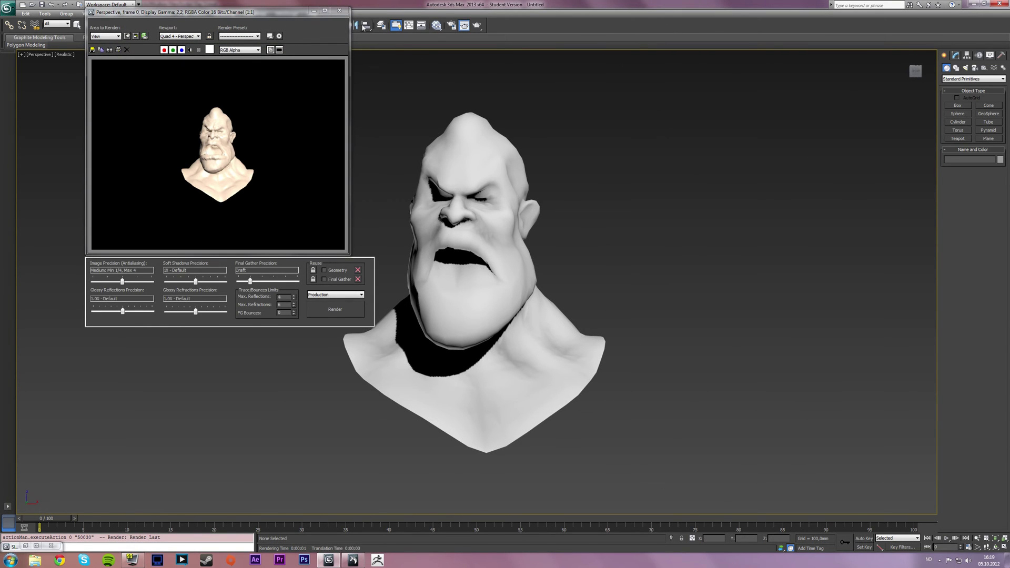
pyautogui.click(339, 10)
# Step: Set Render Setup's output size to HDTV (video) 1920x1080 and render the head
pyautogui.press('F10')
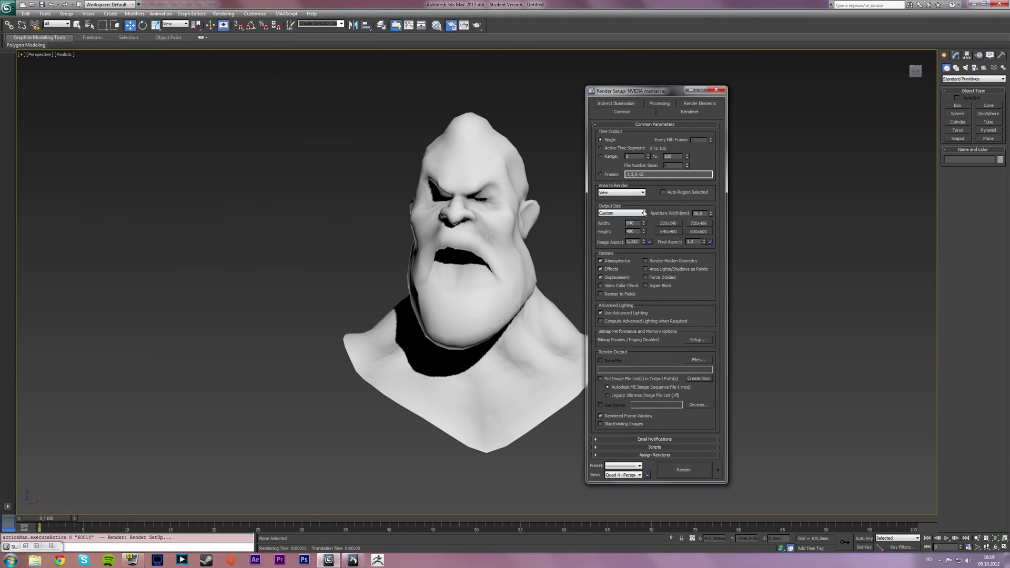
pyautogui.click(643, 213)
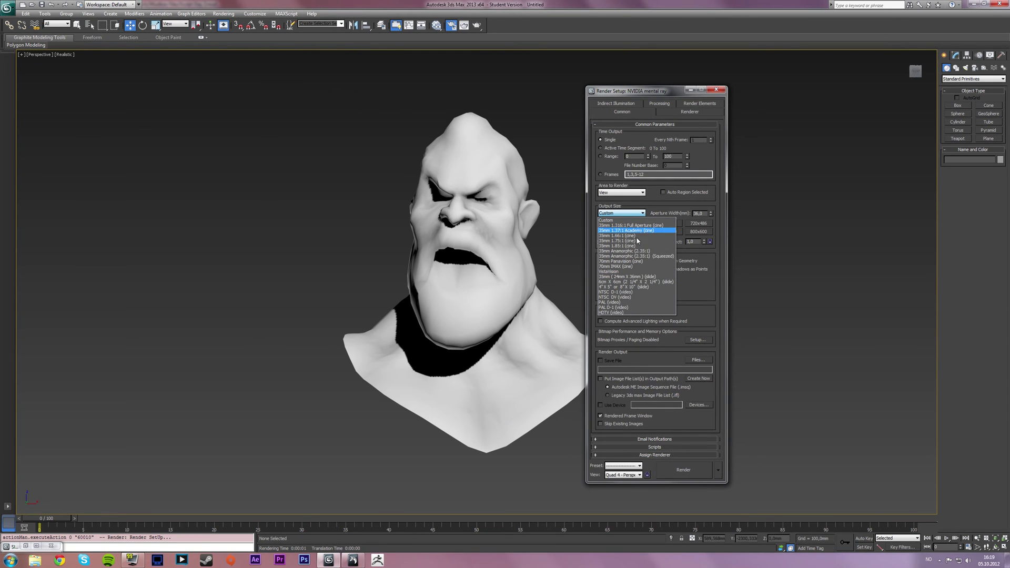
pyautogui.click(613, 307)
pyautogui.click(643, 213)
pyautogui.click(616, 313)
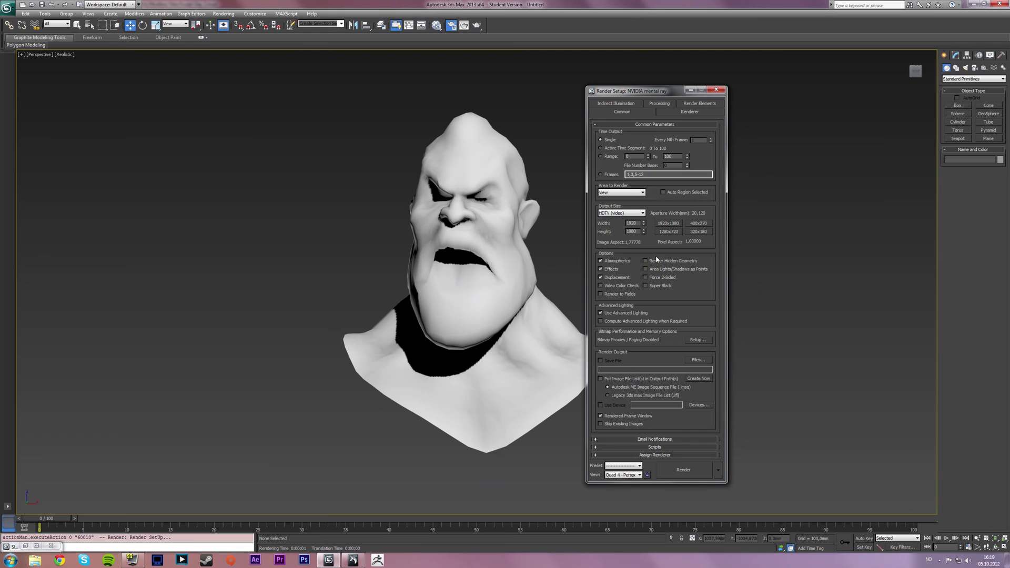
pyautogui.click(694, 471)
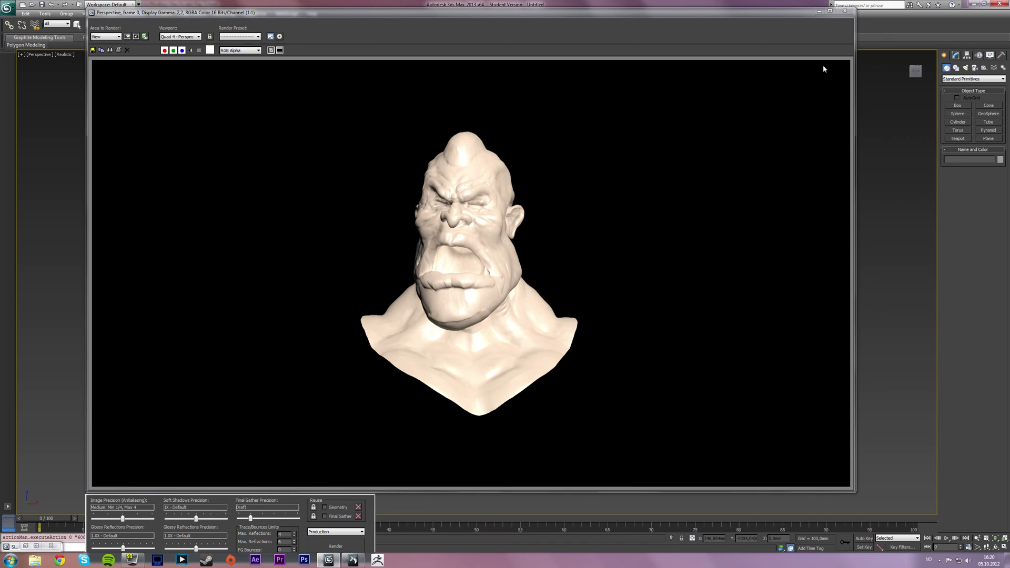
# Step: Close the render windows and add a TurboSmooth modifier to the head
pyautogui.click(845, 11)
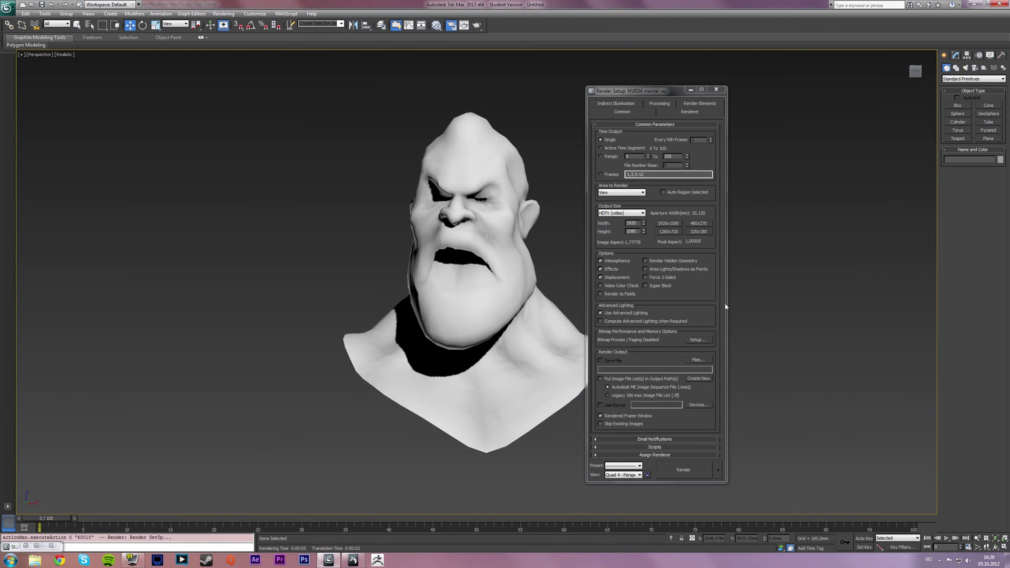
pyautogui.click(716, 90)
pyautogui.click(577, 316)
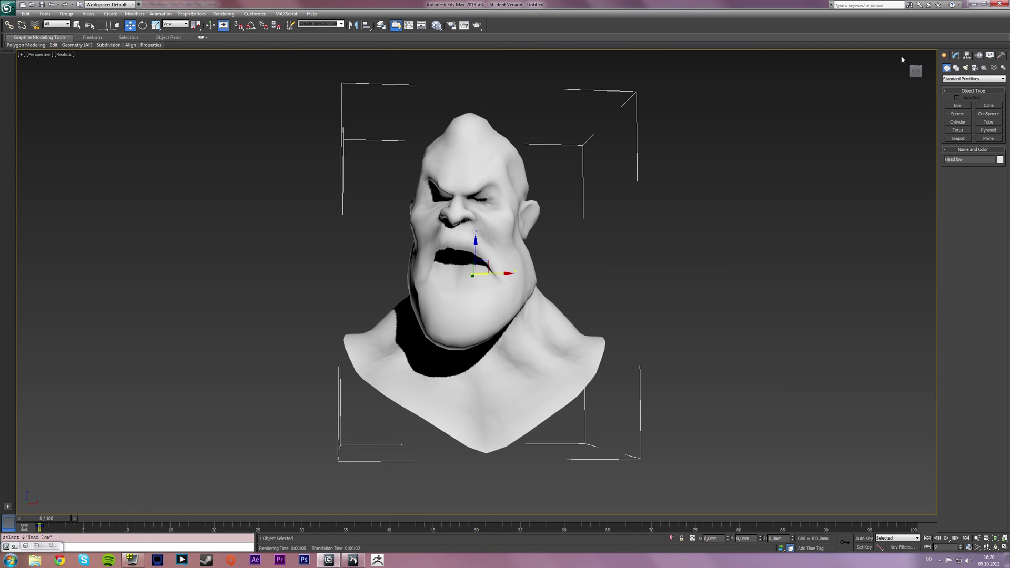
pyautogui.click(955, 56)
pyautogui.click(1003, 77)
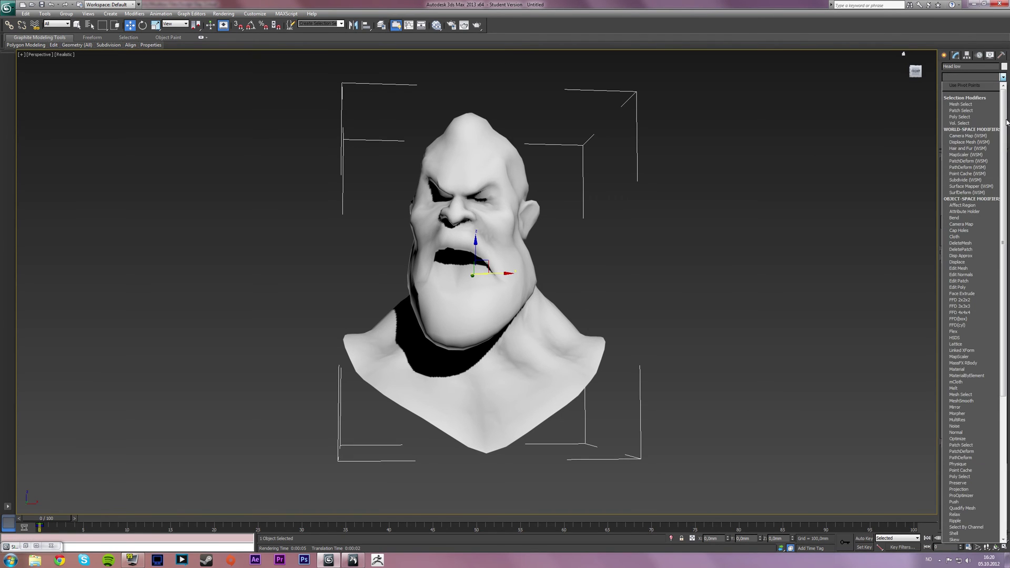
pyautogui.scroll(-2, 1004, 160)
pyautogui.scroll(-5, 1004, 160)
pyautogui.click(963, 437)
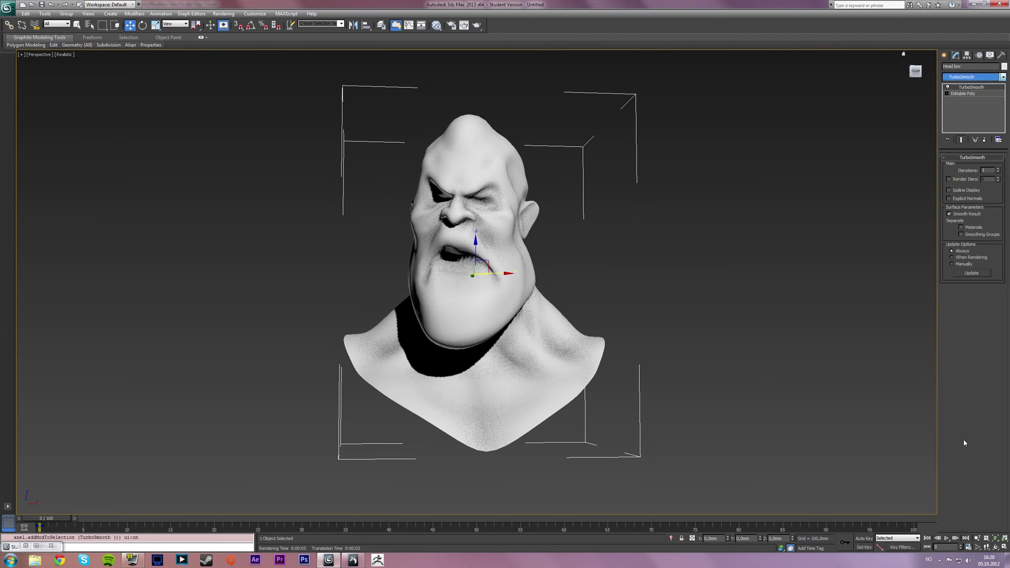
# Step: Set TurboSmooth to 0 viewport iterations and 3 render iterations
pyautogui.click(999, 173)
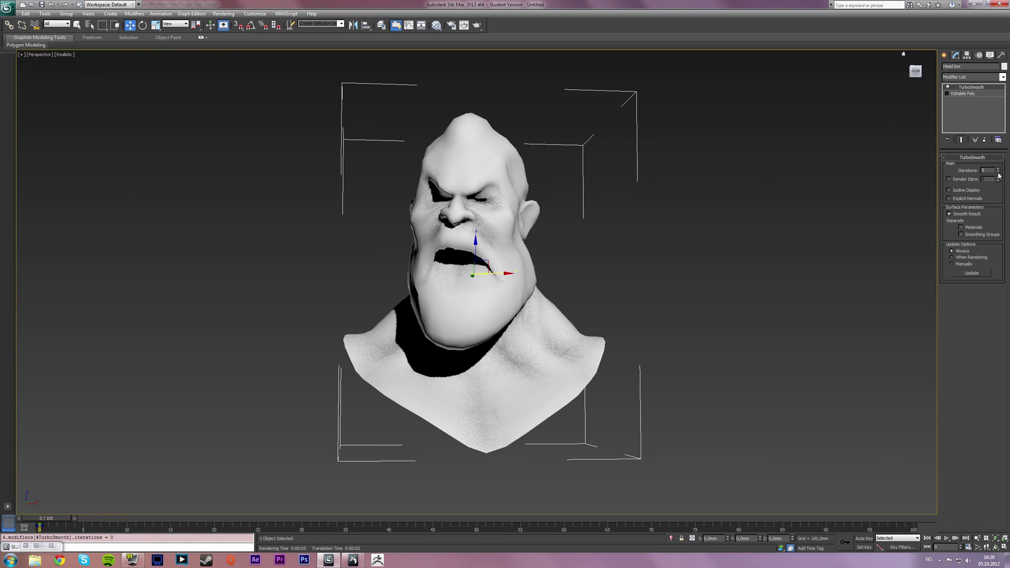
pyautogui.click(949, 179)
pyautogui.click(998, 178)
pyautogui.click(999, 178)
pyautogui.click(999, 179)
pyautogui.keyDown('alt'); pyautogui.moveTo(632, 253); pyautogui.dragTo(579, 254, button='middle'); pyautogui.keyUp('alt')
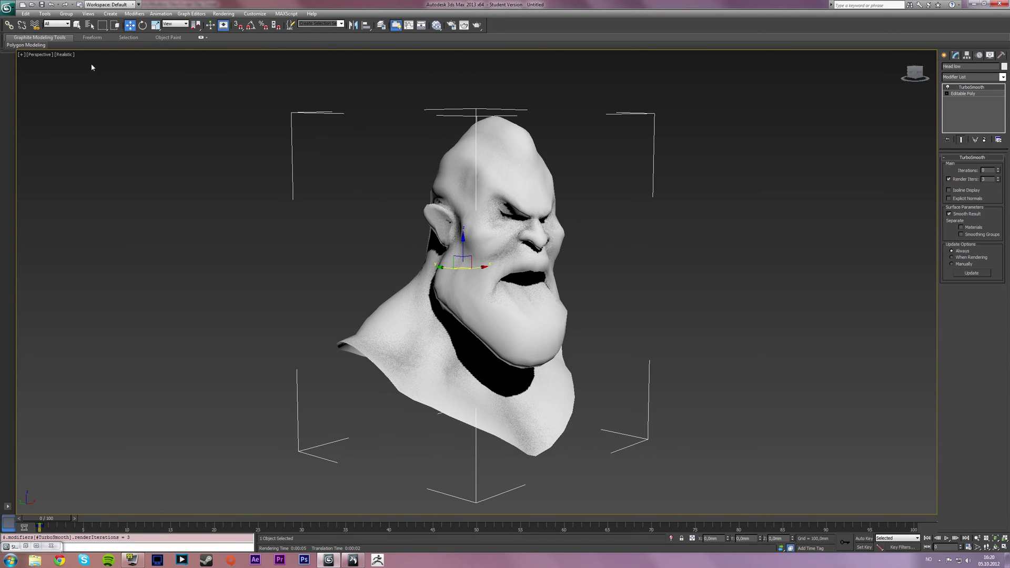
pyautogui.click(77, 24)
pyautogui.click(257, 263)
pyautogui.keyDown('alt'); pyautogui.moveTo(257, 263); pyautogui.dragTo(263, 262, button='middle'); pyautogui.keyUp('alt')
# Step: In the Renderer tab's Shadows & Displacement, set Edge Length to 1 and Max. Subdiv. to 64K
pyautogui.press('F10')
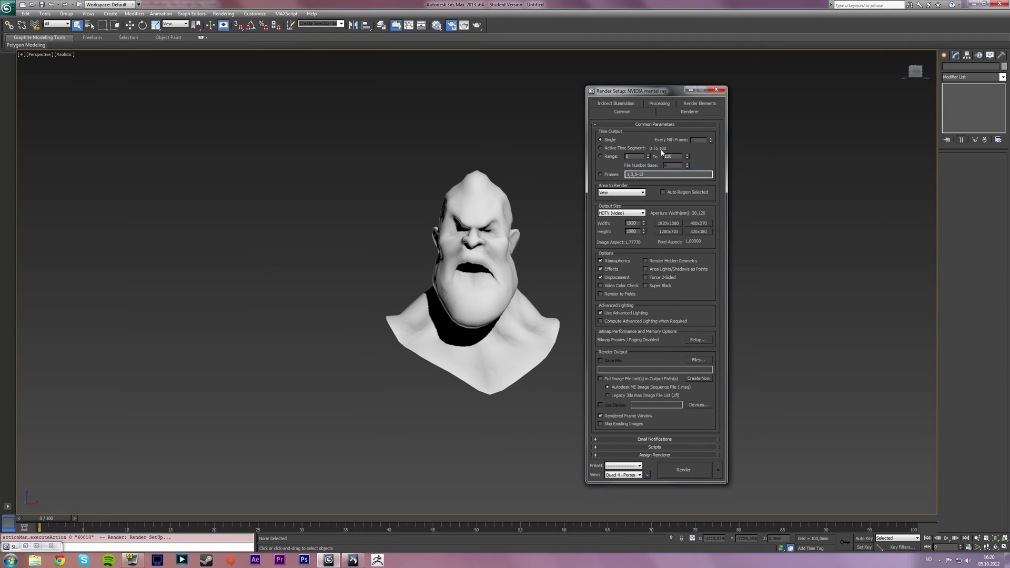
pyautogui.click(671, 113)
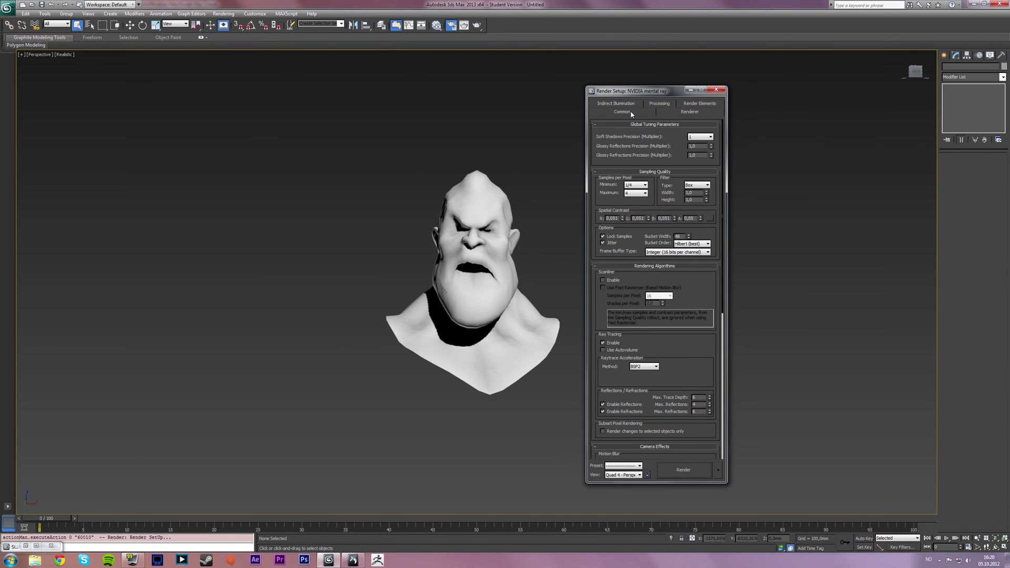
pyautogui.click(631, 113)
pyautogui.click(677, 111)
pyautogui.scroll(-5, 668, 355)
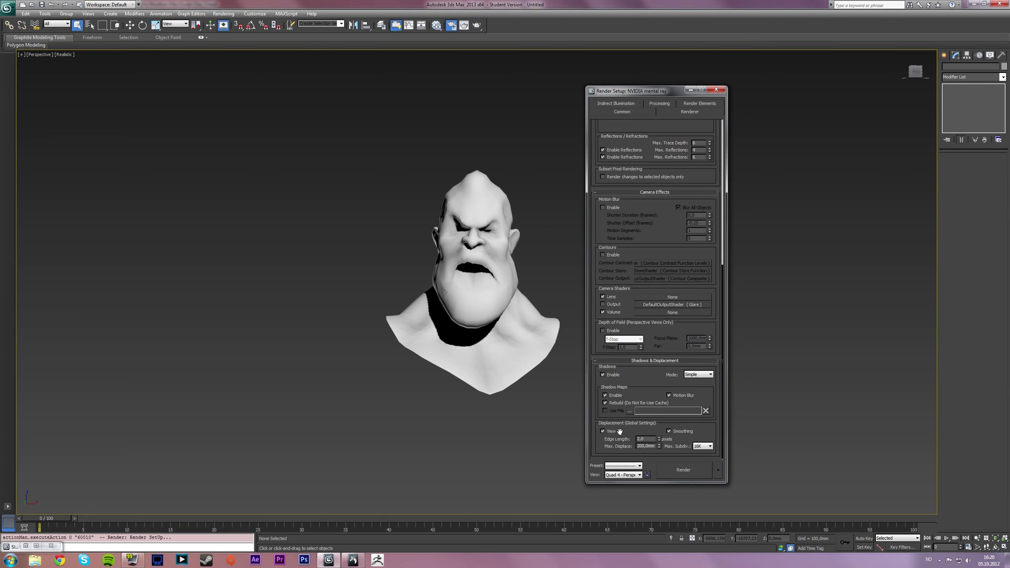
pyautogui.doubleClick(643, 439)
pyautogui.write('1')
pyautogui.click(703, 446)
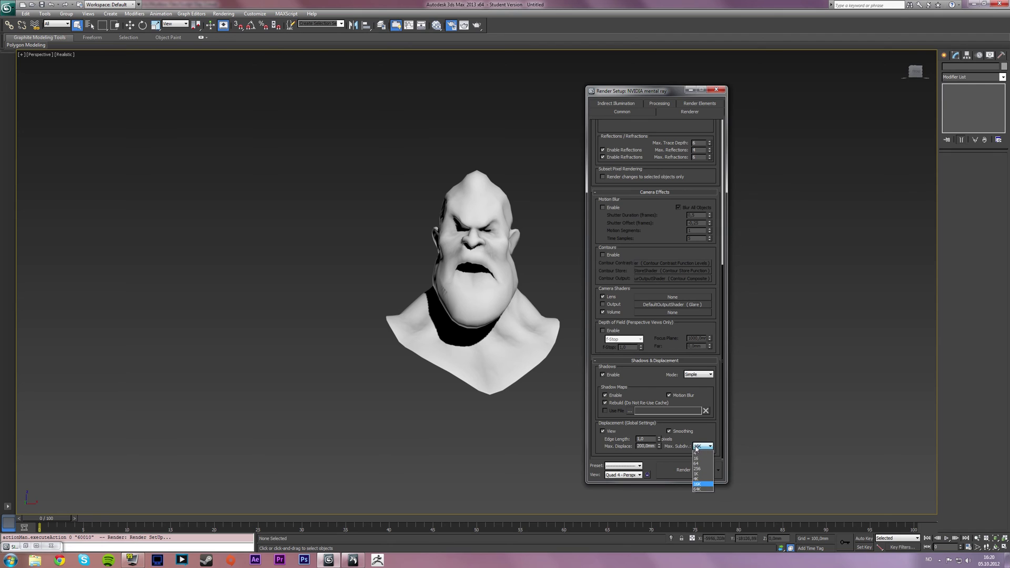
pyautogui.click(700, 491)
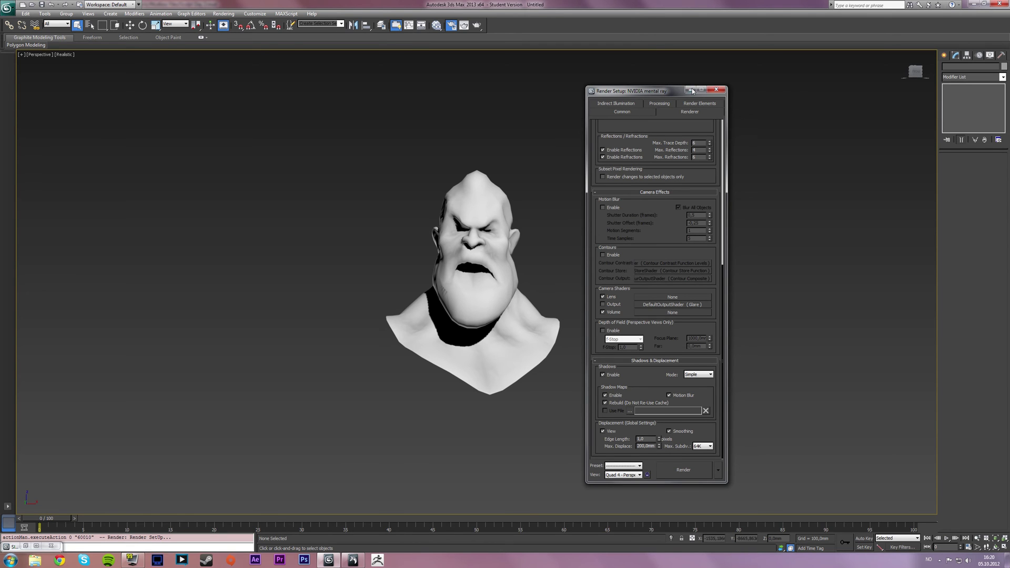
pyautogui.scroll(4, 490, 316)
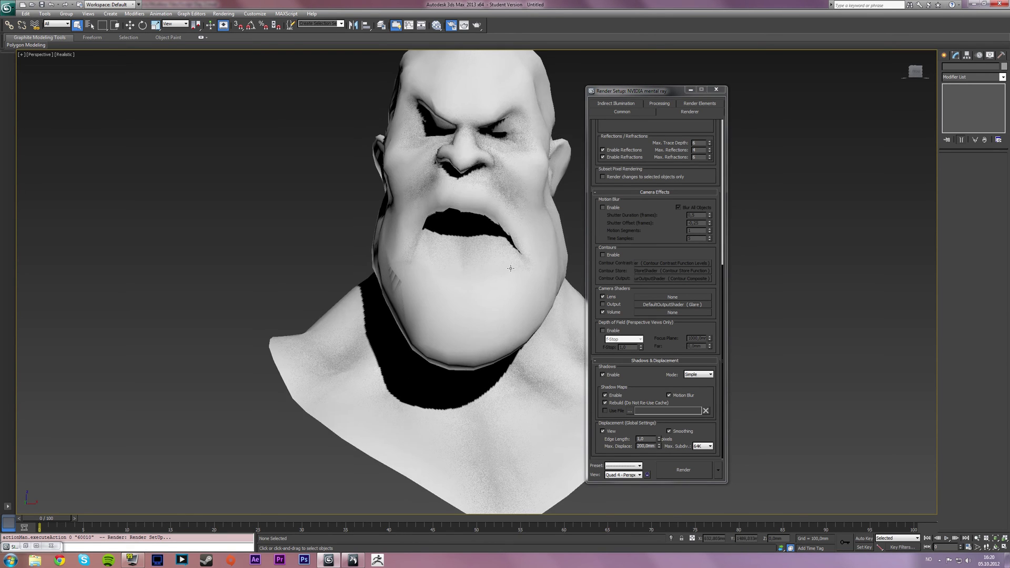
pyautogui.scroll(-2, 490, 315)
# Step: Render the head with the finer displacement settings and close the rendered frame
pyautogui.click(675, 468)
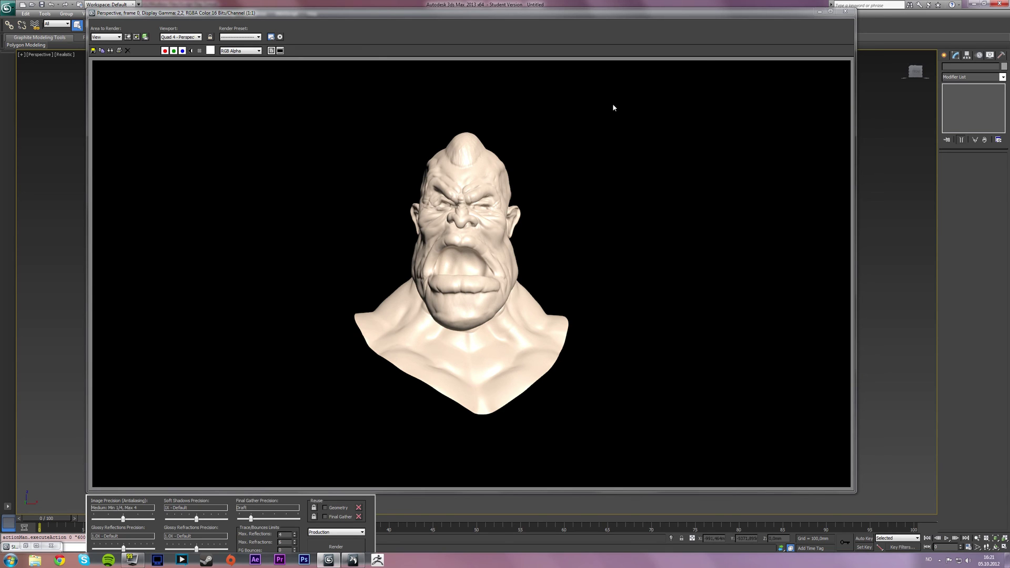
pyautogui.click(846, 13)
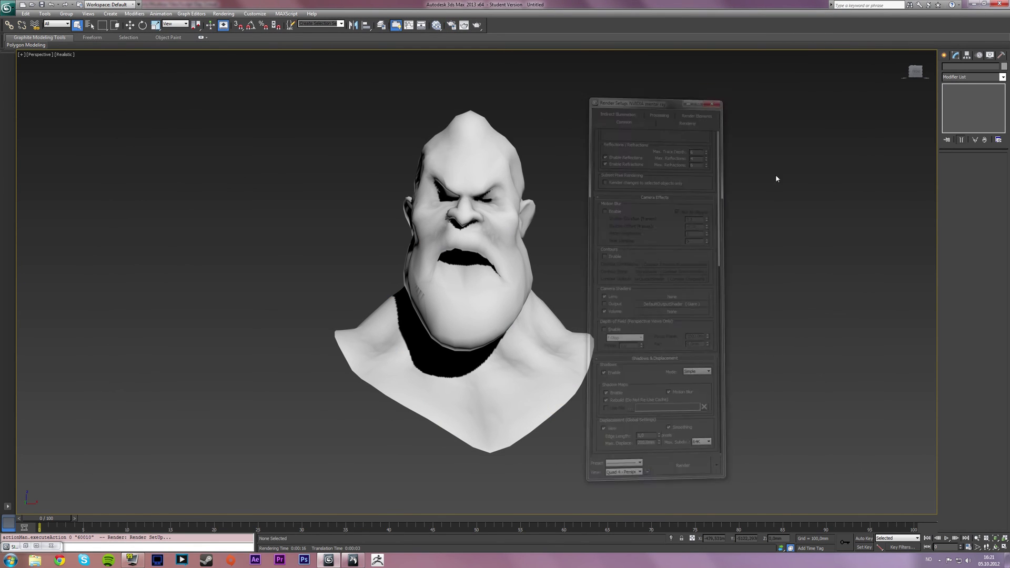
# Step: Close the render settings and pick Day 2.max from Recent Documents, triggering the save prompt
pyautogui.scroll(-6, 651, 260)
pyautogui.scroll(2, 601, 301)
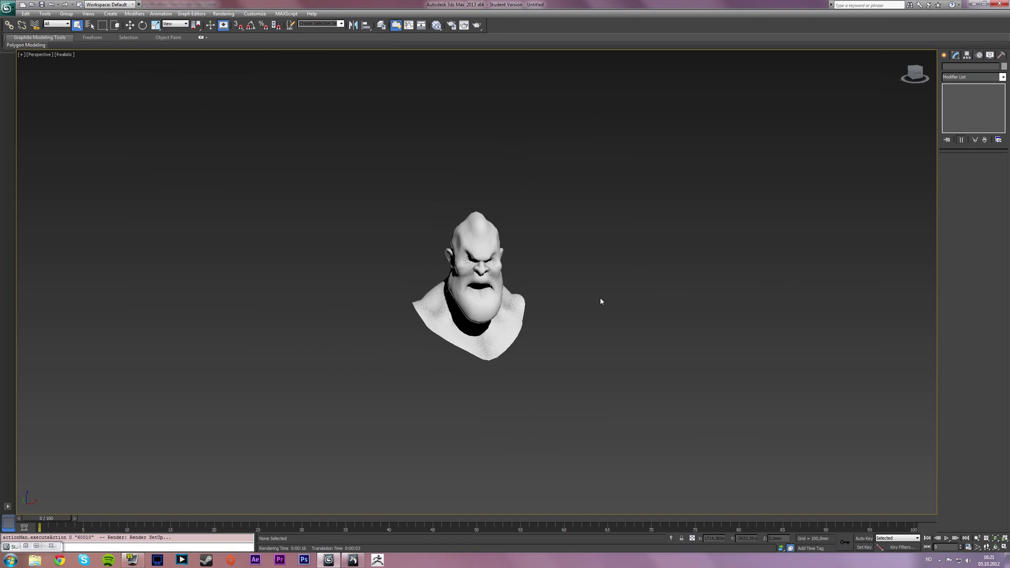
pyautogui.scroll(3, 601, 301)
pyautogui.click(944, 56)
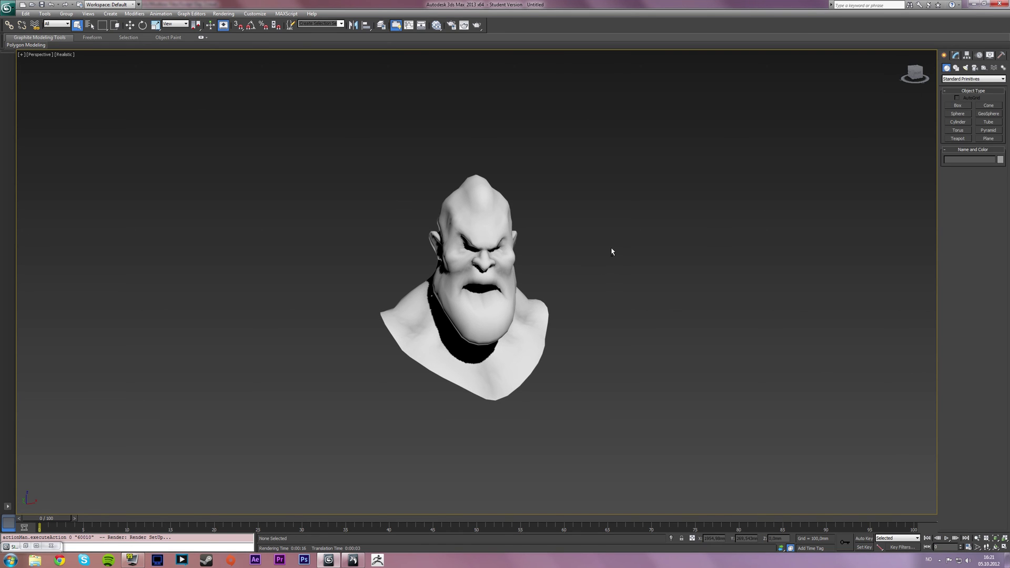
pyautogui.scroll(4, 601, 220)
pyautogui.scroll(-2, 598, 239)
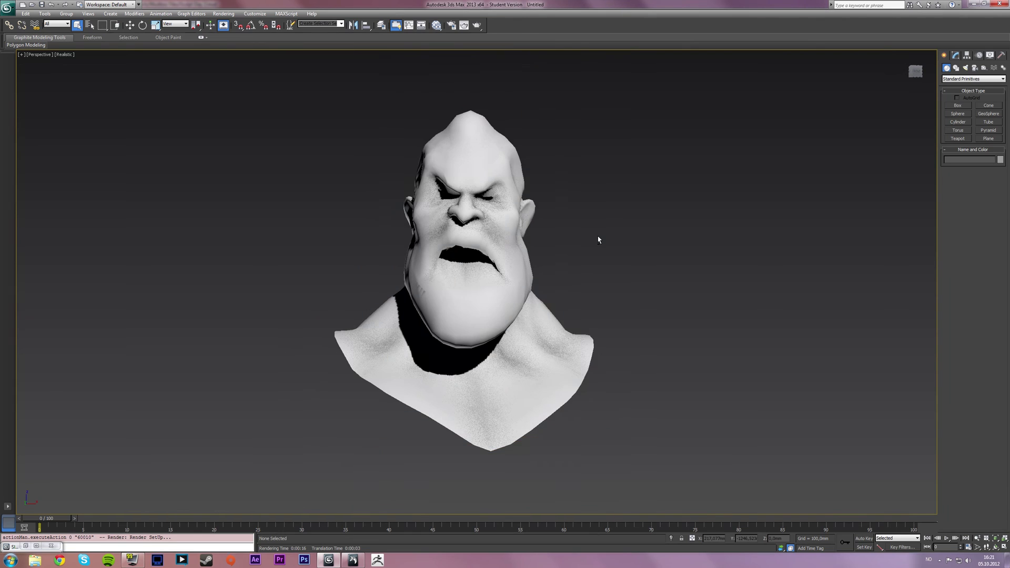
pyautogui.click(6, 9)
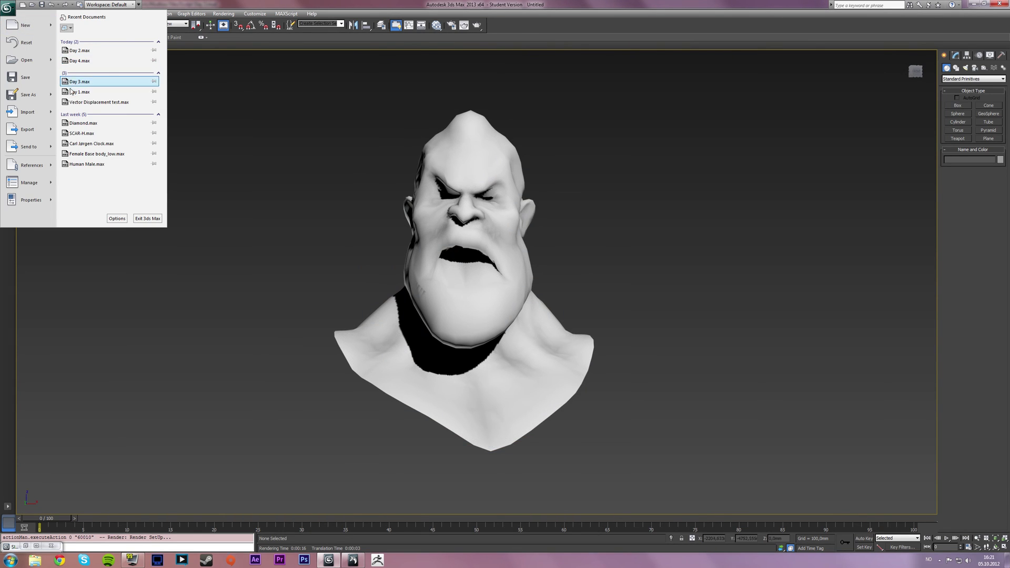
pyautogui.click(84, 50)
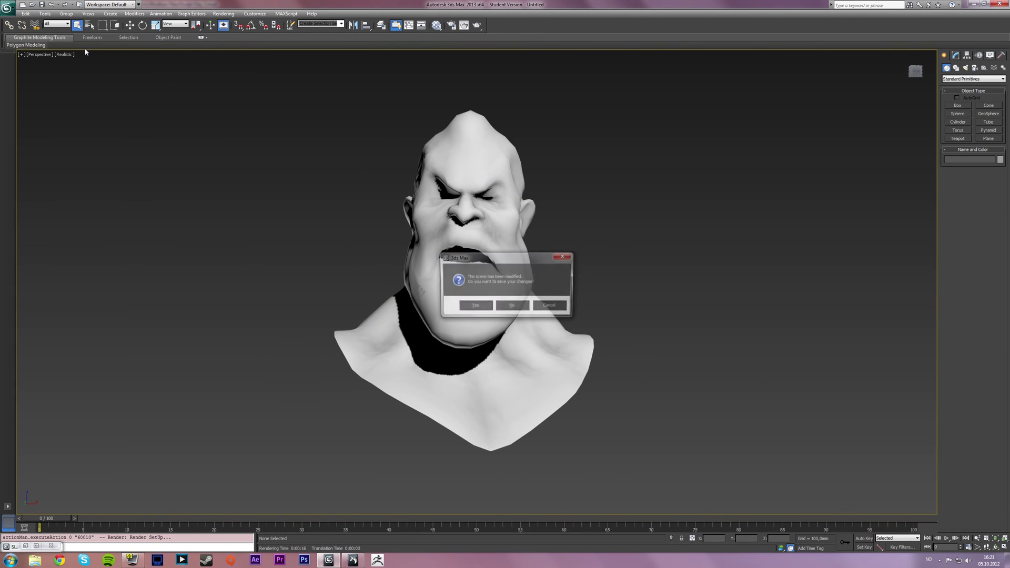
# Step: Discard the current scene to load Day 2.max, then maximize and orbit the Perspective view around the orc head
pyautogui.click(511, 306)
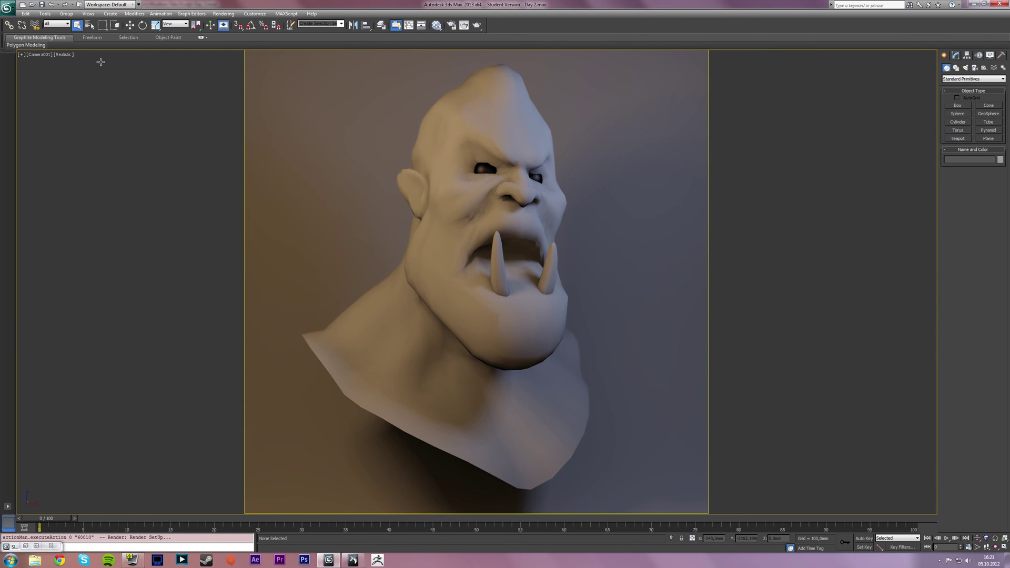
pyautogui.hotkey('alt', 'w')
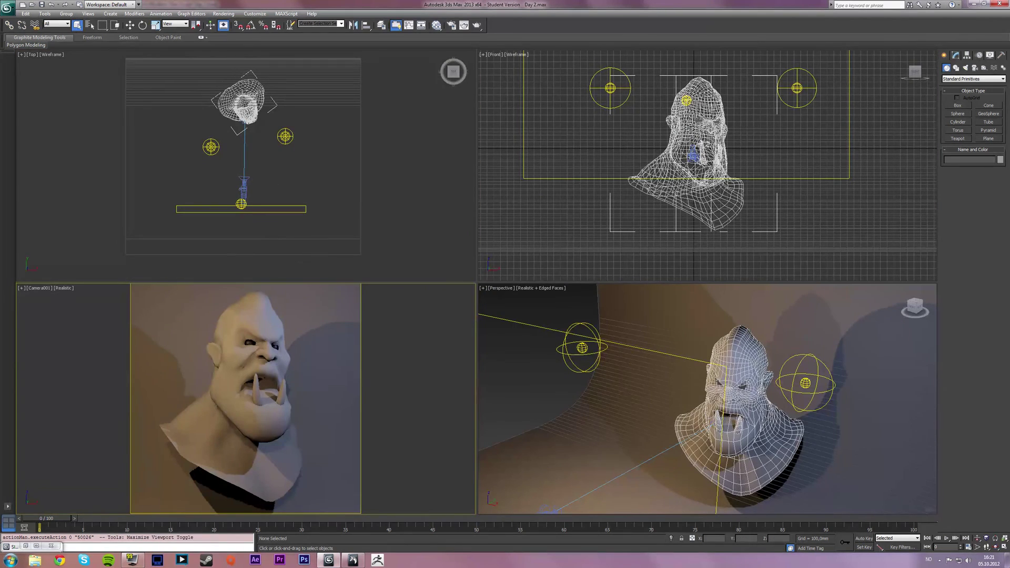
pyautogui.click(546, 381)
pyautogui.hotkey('alt', 'w')
pyautogui.scroll(-5, 547, 382)
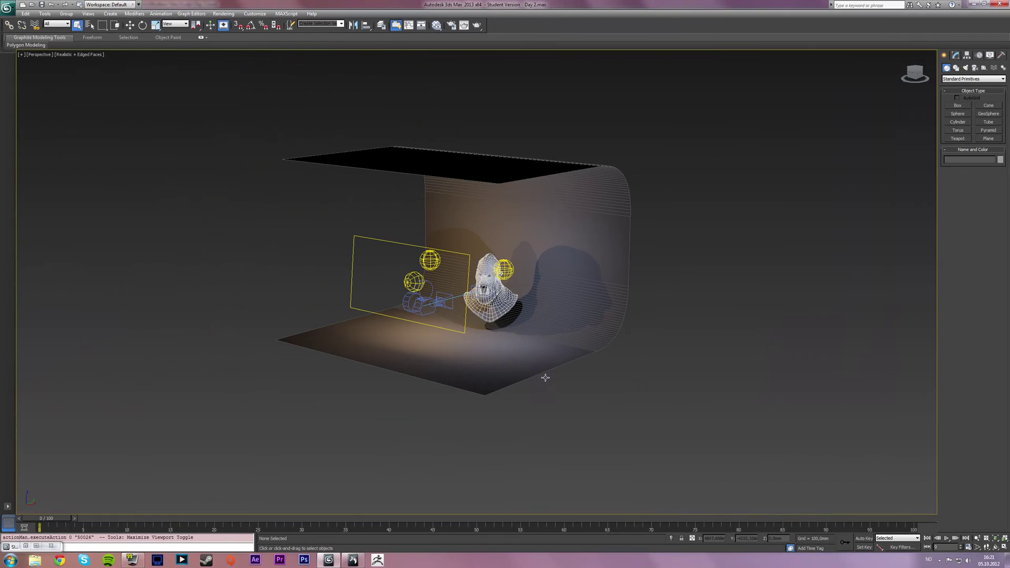
pyautogui.keyDown('alt'); pyautogui.moveTo(546, 381); pyautogui.dragTo(550, 384, button='middle'); pyautogui.keyUp('alt')
pyautogui.scroll(8, 550, 385)
pyautogui.keyDown('alt'); pyautogui.moveTo(500, 363); pyautogui.dragTo(520, 286, button='middle'); pyautogui.keyUp('alt')
pyautogui.scroll(-6, 513, 316)
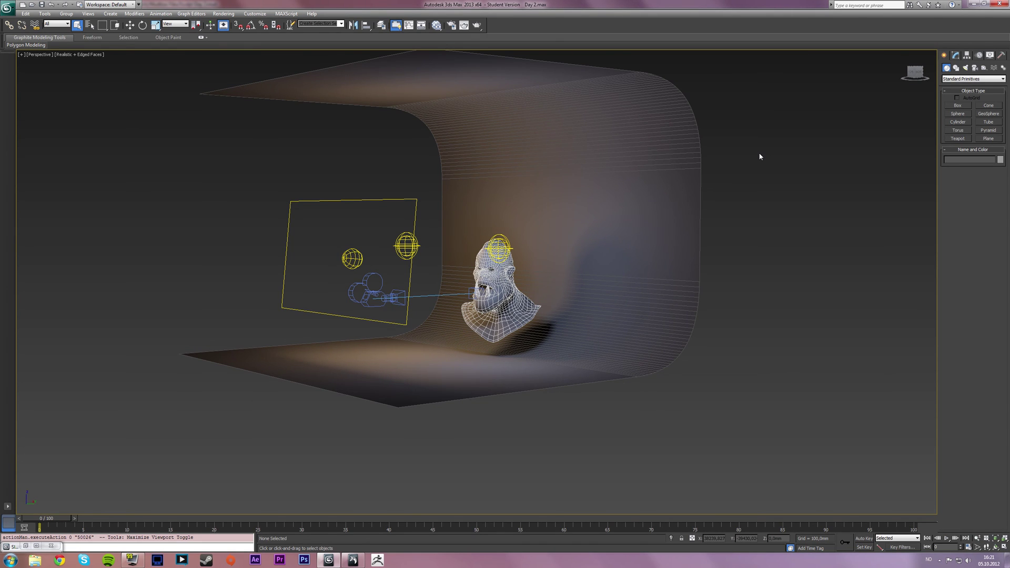
# Step: Look down on and select the curved backdrop to inspect it
pyautogui.click(745, 182)
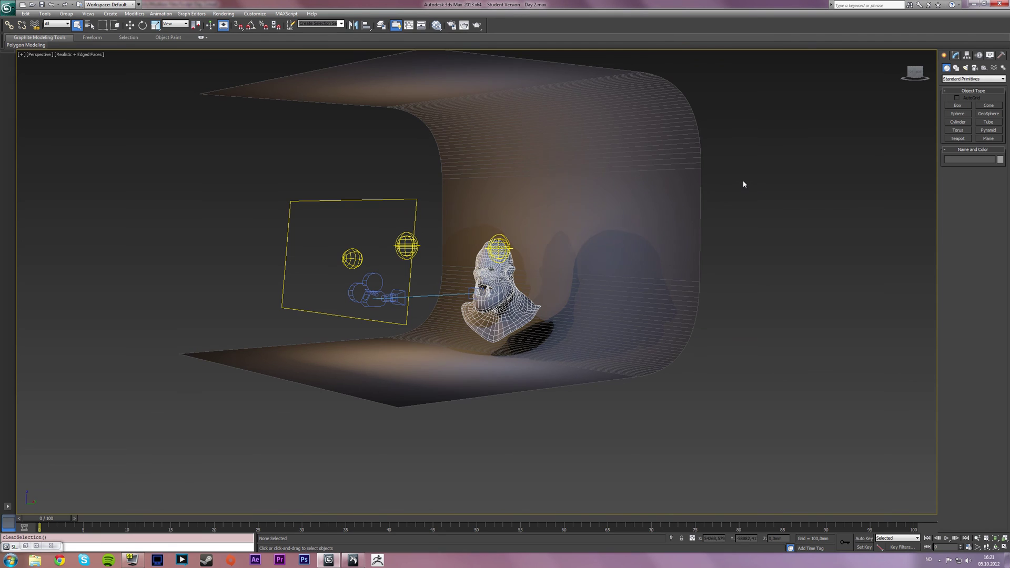
pyautogui.keyDown('alt'); pyautogui.moveTo(744, 185); pyautogui.dragTo(737, 191, button='middle'); pyautogui.keyUp('alt')
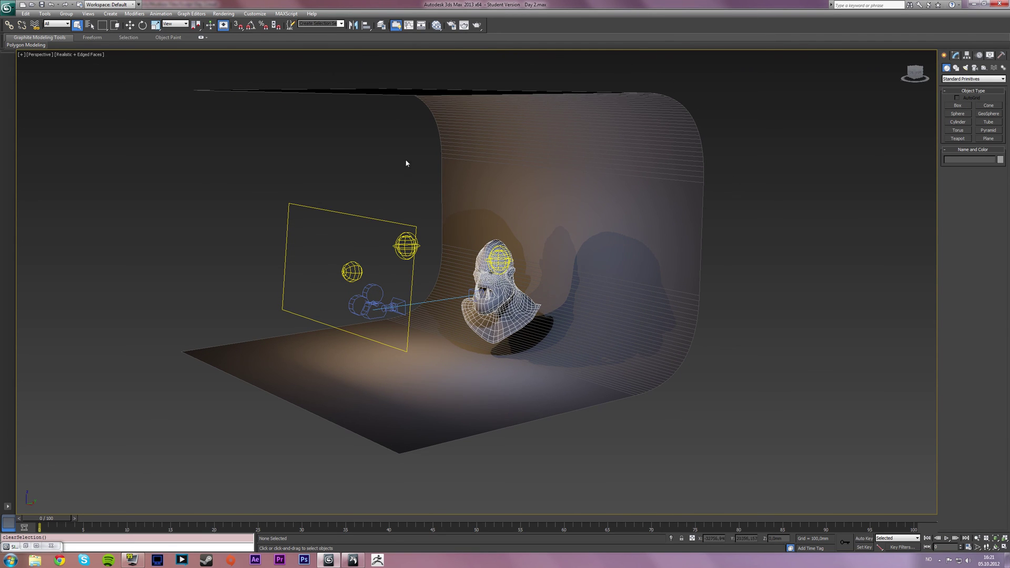
pyautogui.click(478, 153)
pyautogui.click(784, 131)
pyautogui.click(632, 173)
pyautogui.keyDown('alt'); pyautogui.moveTo(631, 173); pyautogui.dragTo(602, 111, button='middle'); pyautogui.keyUp('alt')
pyautogui.hotkey('shift', 'z')
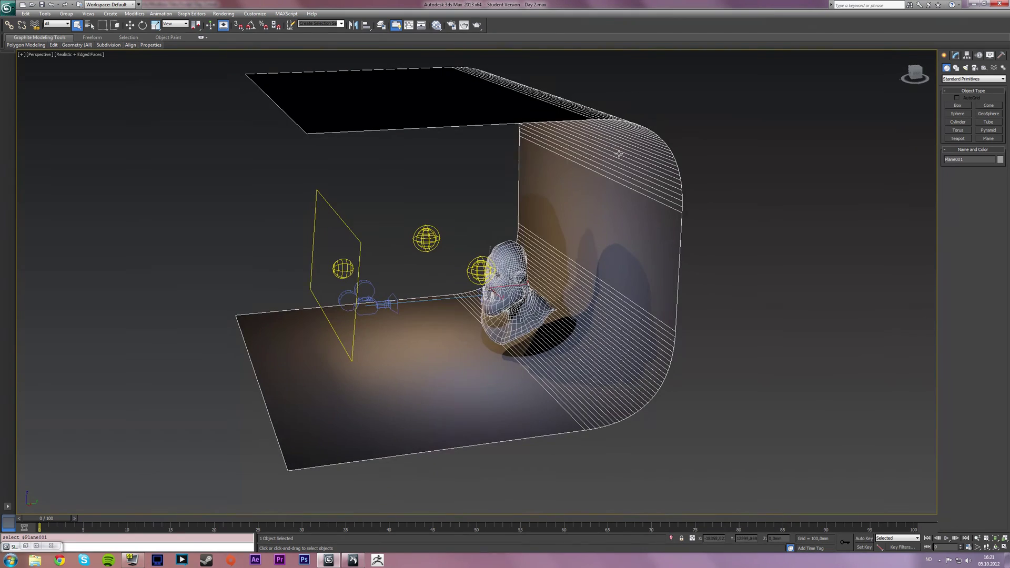
# Step: Inspect a light and the scene camera, then return to the frontal view and the four-viewport layout
pyautogui.click(343, 268)
pyautogui.hotkey('shift', 'z')
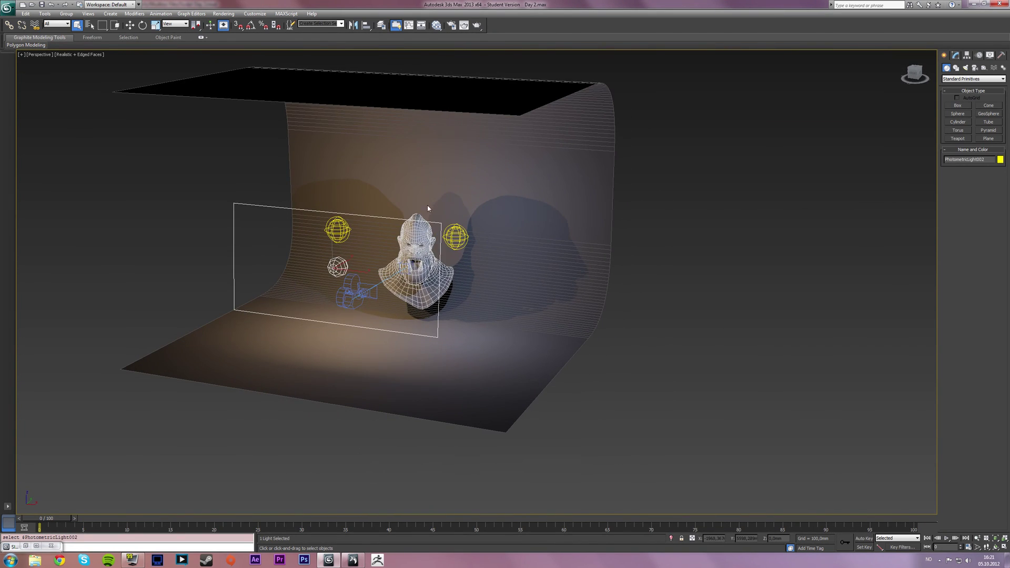
pyautogui.hotkey('shift', 'z')
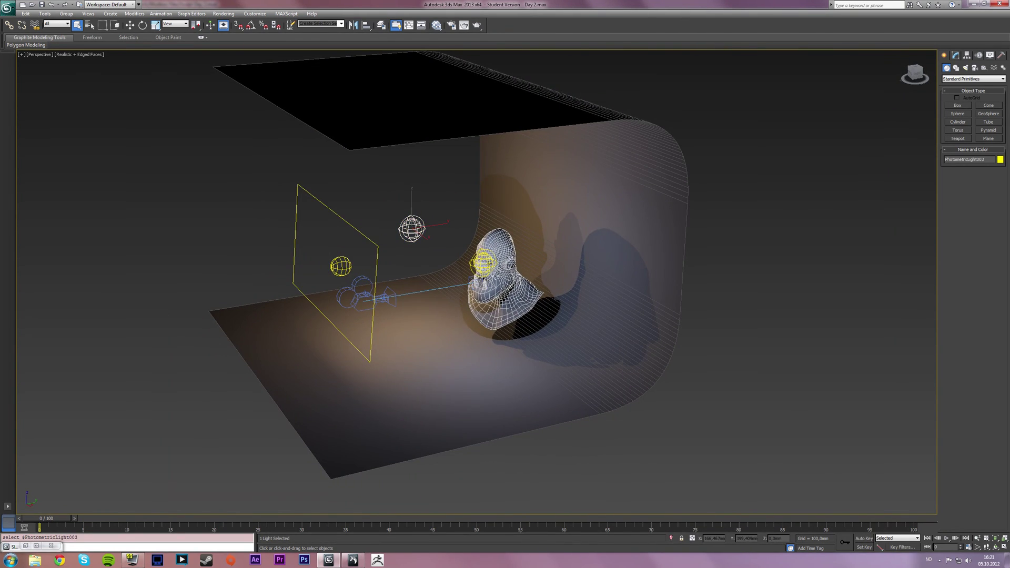
pyautogui.click(381, 298)
pyautogui.click(186, 237)
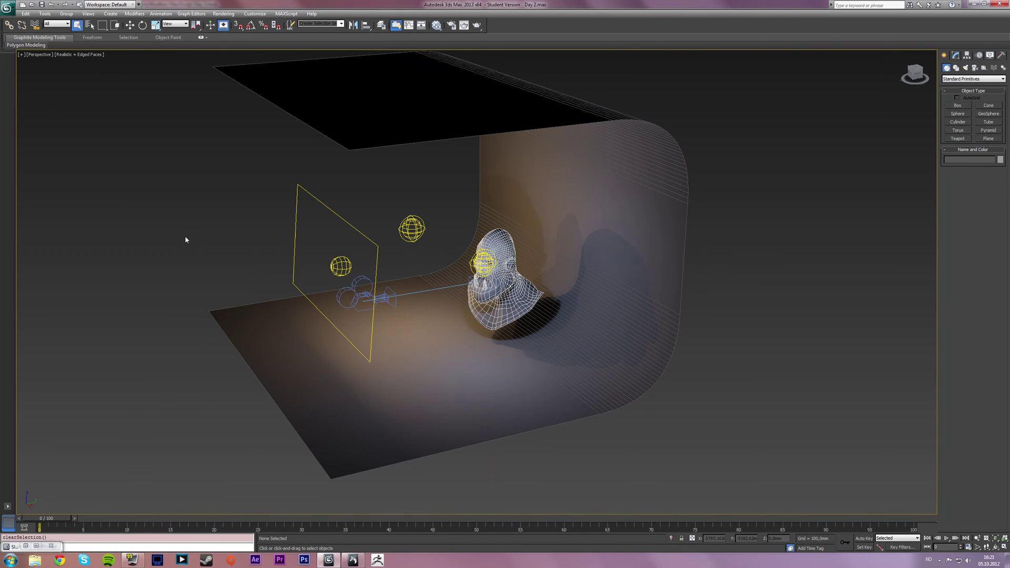
pyautogui.hotkey('shift', 'z')
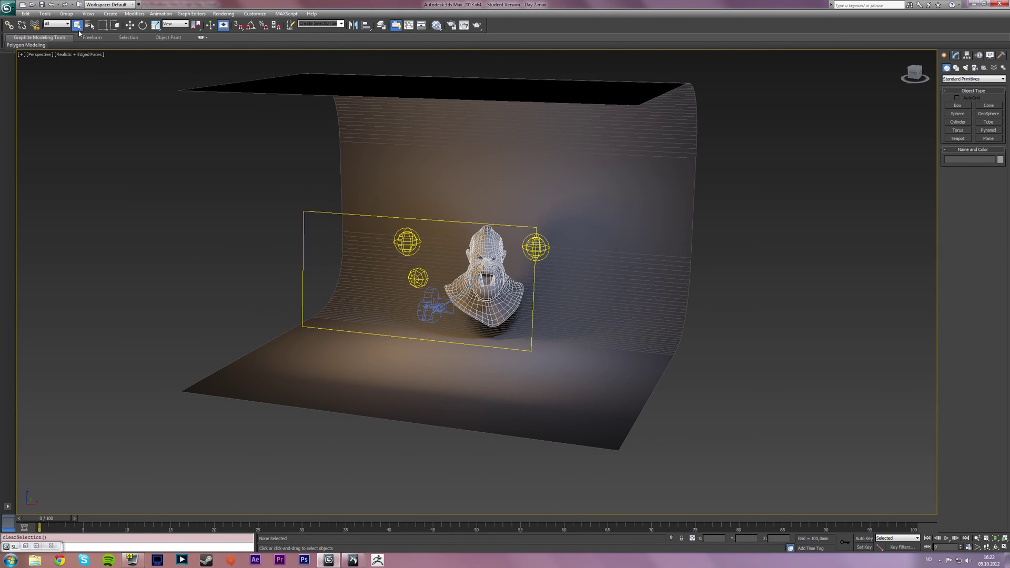
pyautogui.hotkey('alt', 'w')
pyautogui.hotkey('alt', 'w')
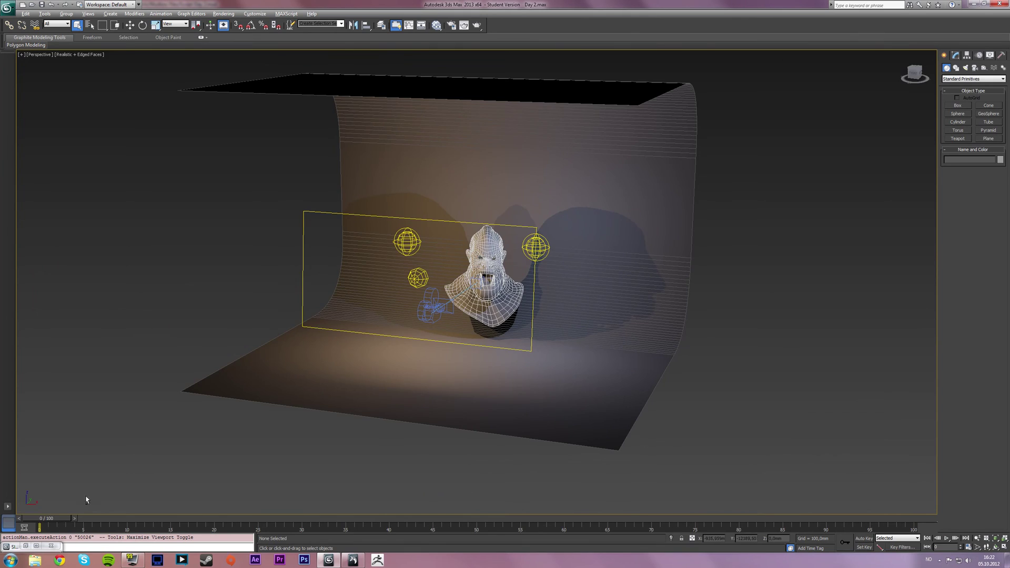
pyautogui.hotkey('alt', 'w')
# Step: In Explorer, navigate to RAID (E:) > Design Projects > Renders
pyautogui.click(36, 561)
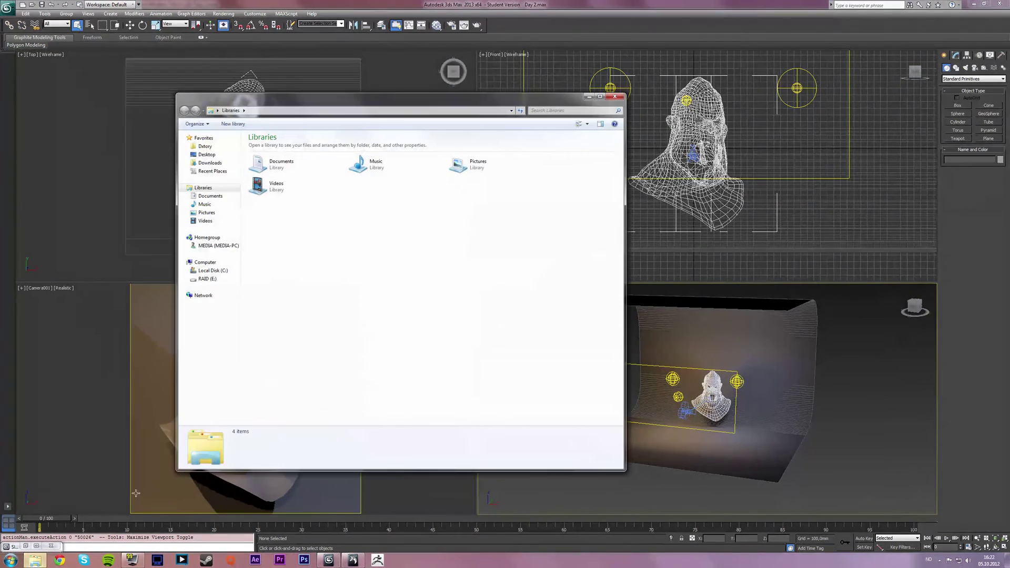
pyautogui.click(210, 279)
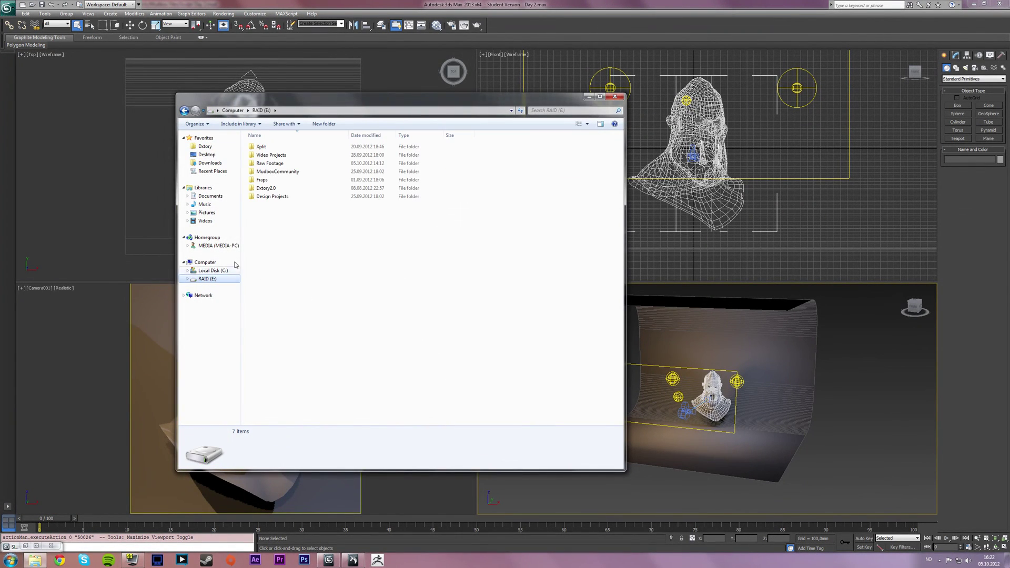
pyautogui.click(269, 165)
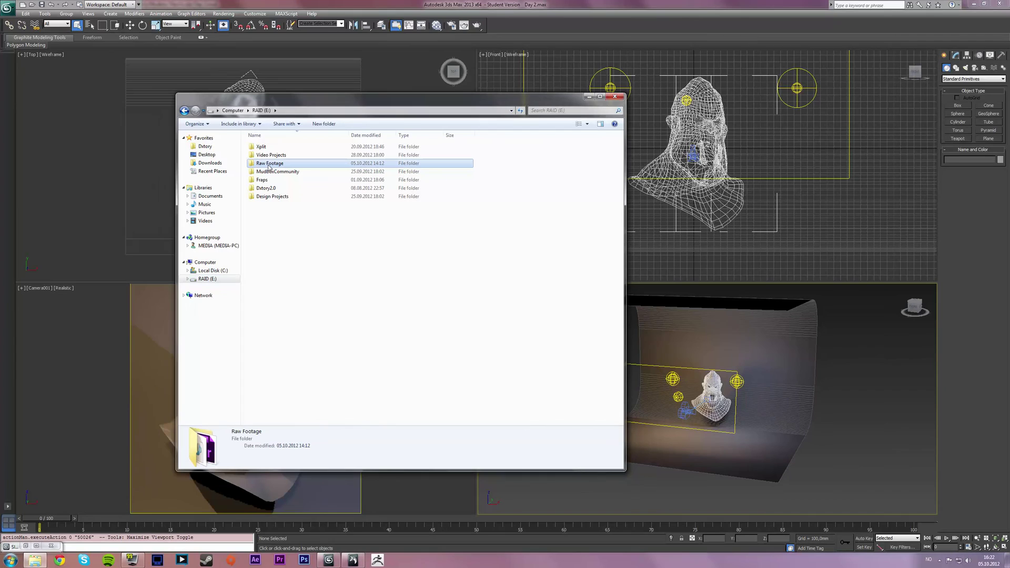
pyautogui.doubleClick(269, 196)
pyautogui.doubleClick(264, 189)
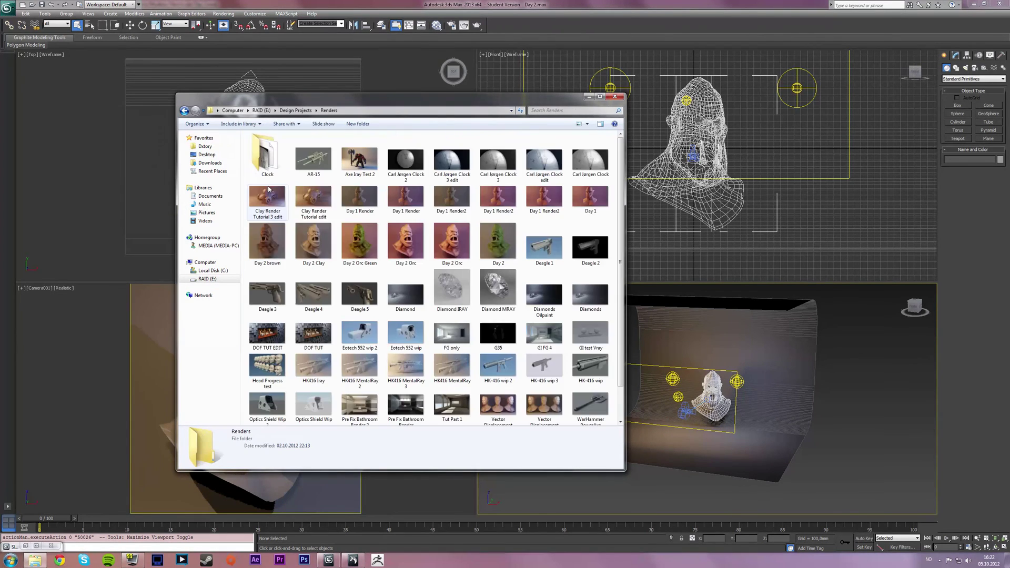
# Step: View the Day 2 Orc render, then close Photo Viewer and the Renders folder window
pyautogui.doubleClick(443, 238)
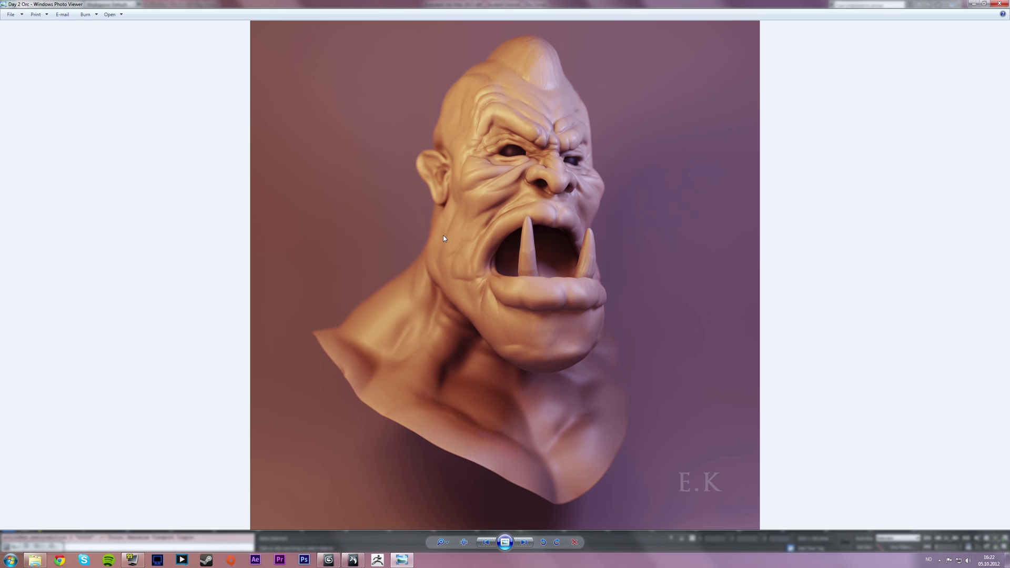
pyautogui.click(1000, 4)
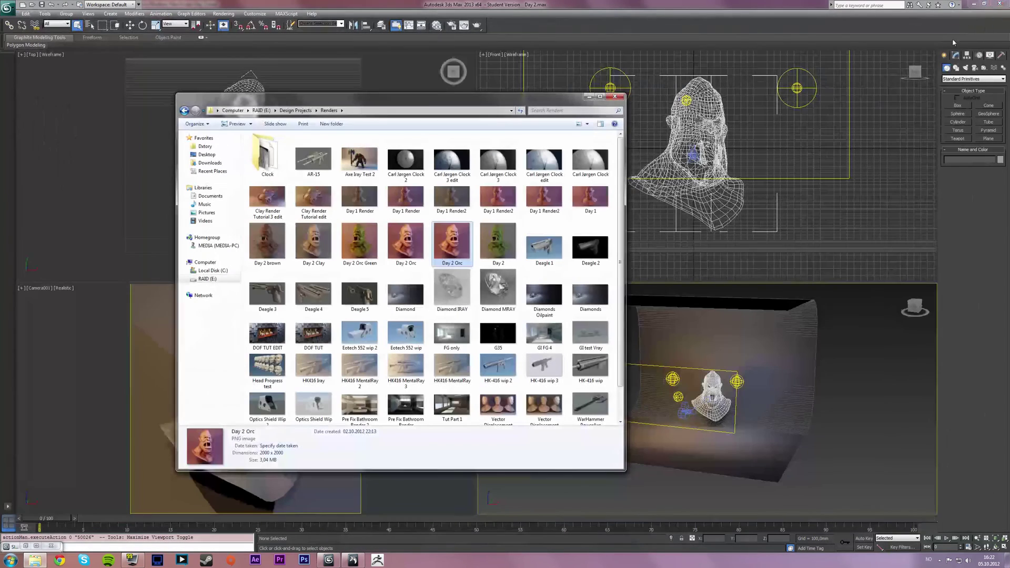
pyautogui.click(615, 97)
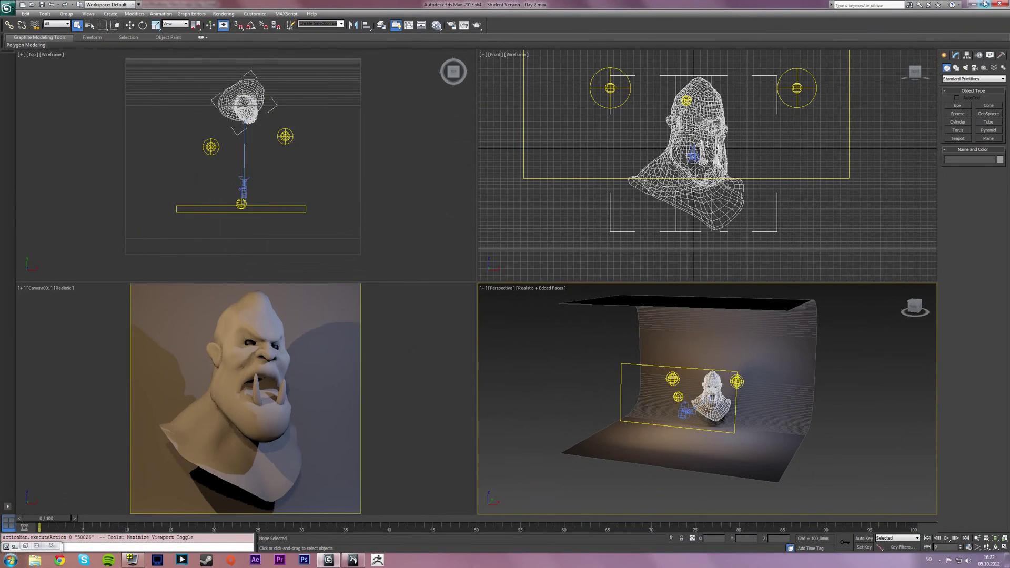
# Step: Quit 3ds Max without saving and start quitting Mudbox with Alt+F4
pyautogui.click(1000, 4)
pyautogui.click(512, 306)
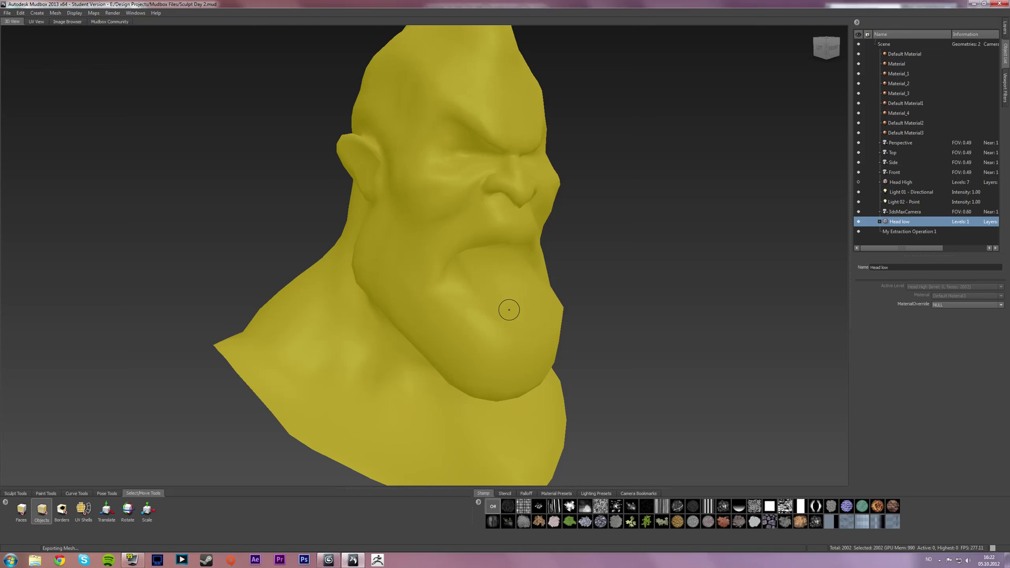
pyautogui.hotkey('alt', 'F4')
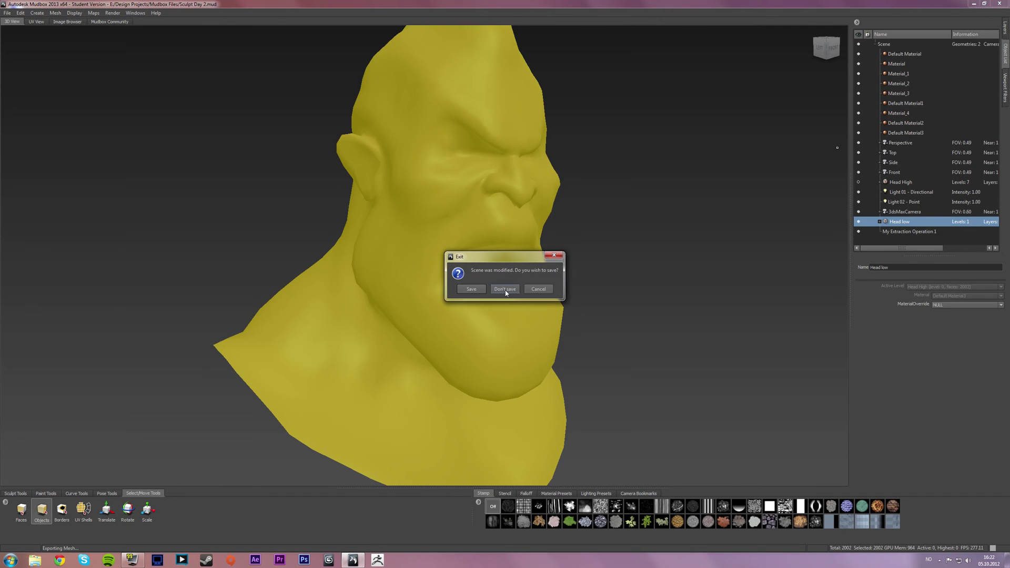
# Step: Choose Don't Save to exit Mudbox, leaving the empty desktop
pyautogui.click(513, 291)
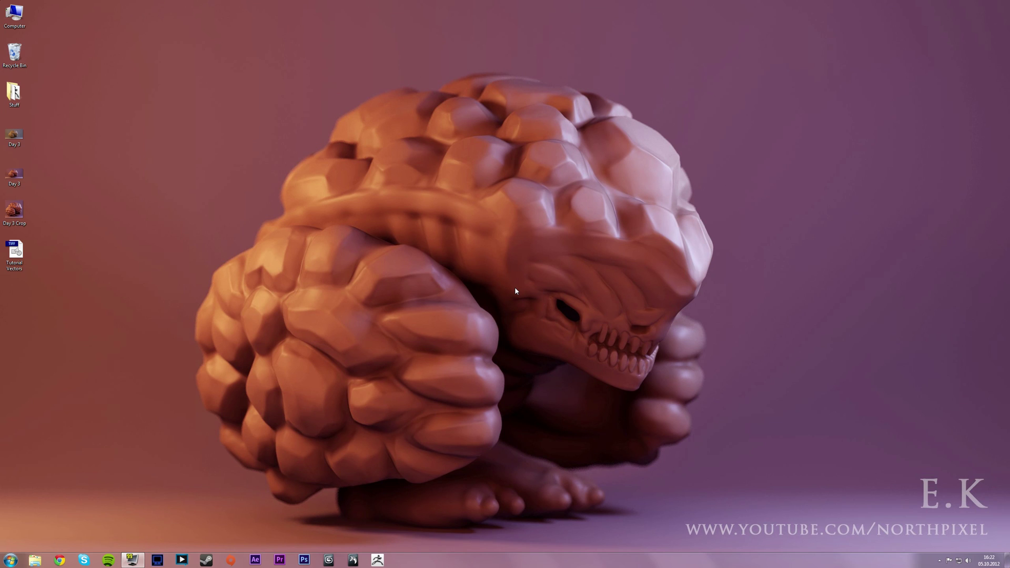